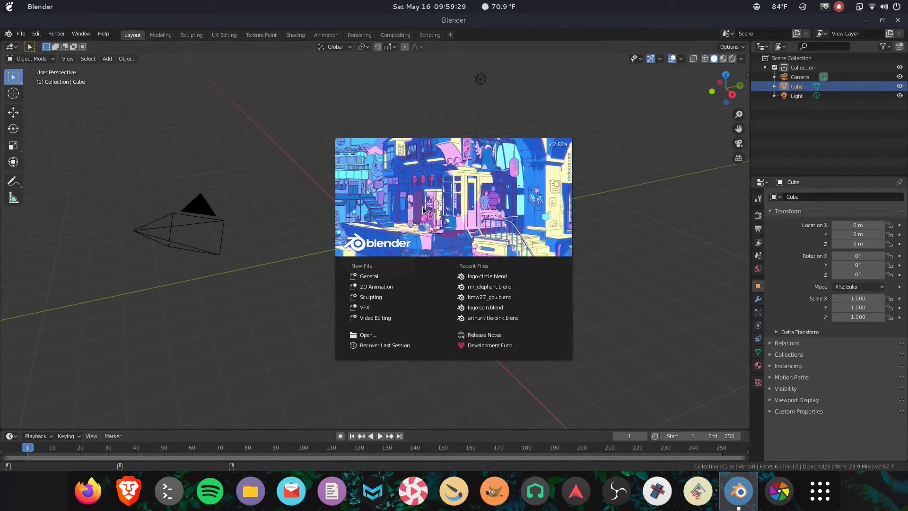
Step: Dismiss the splash screen and delete the default Light and Cube, leaving only the camera
{"action": "left_click", "coordinate": [425, 205]}
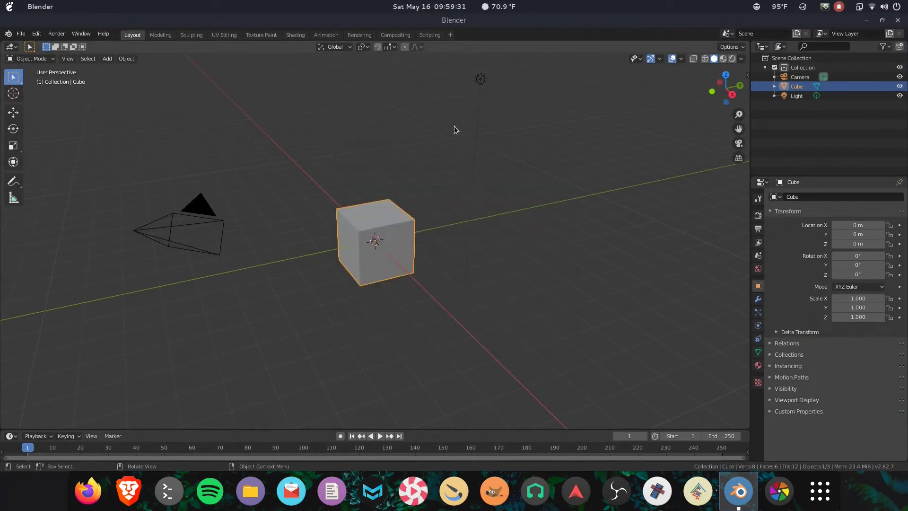
{"action": "left_click", "coordinate": [480, 79]}
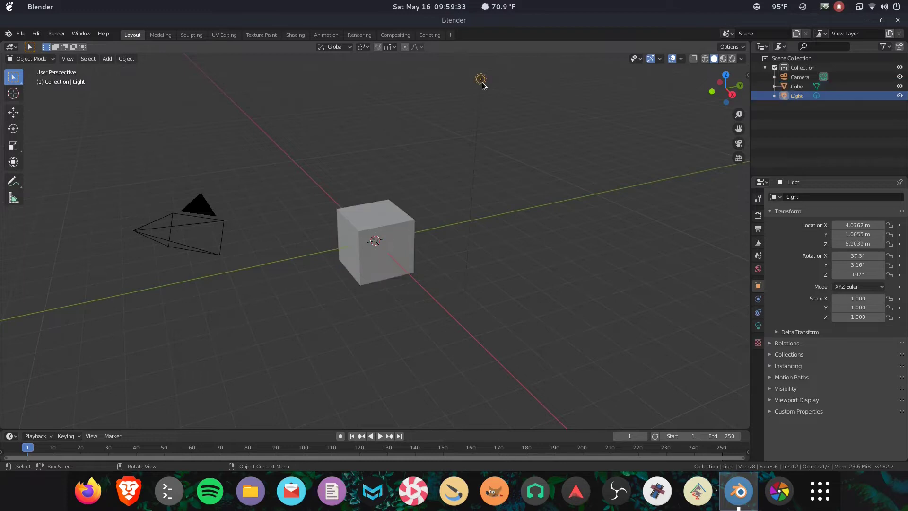
{"action": "key", "text": "Delete"}
{"action": "left_click", "coordinate": [370, 225]}
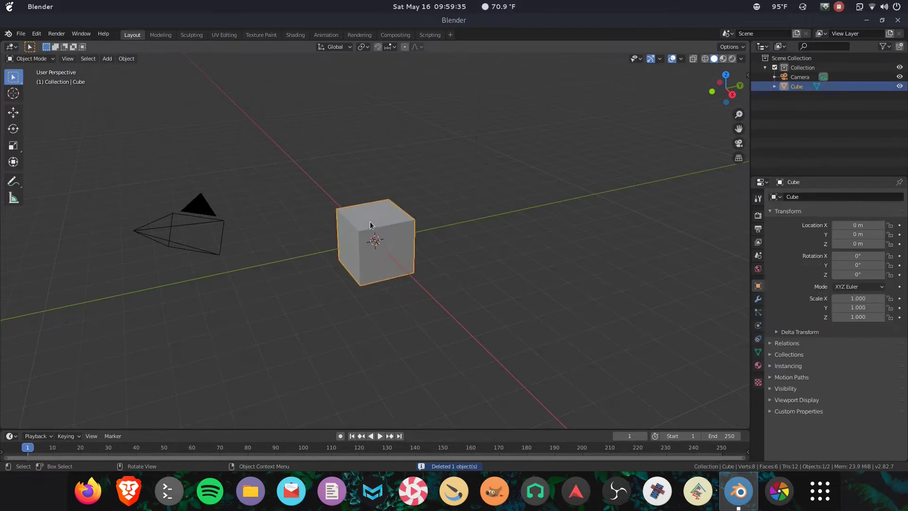
{"action": "key", "text": "Delete"}
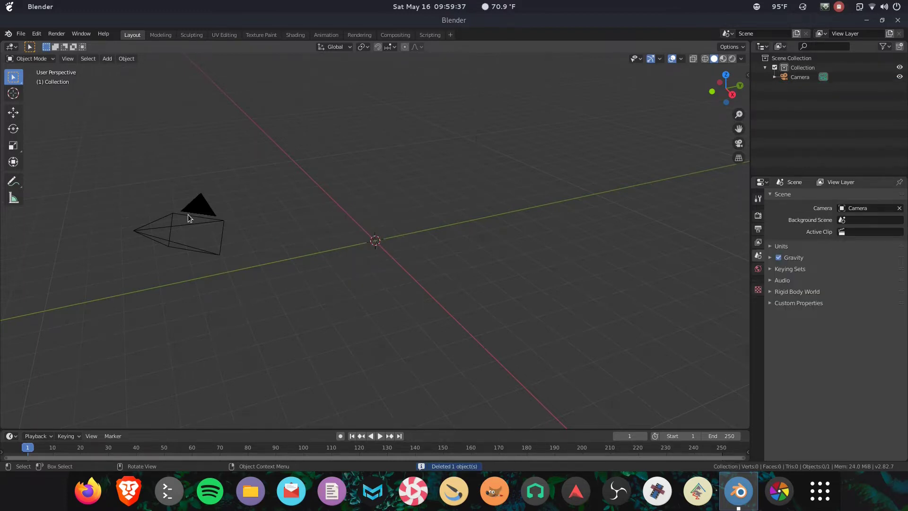
{"action": "left_click", "coordinate": [757, 215]}
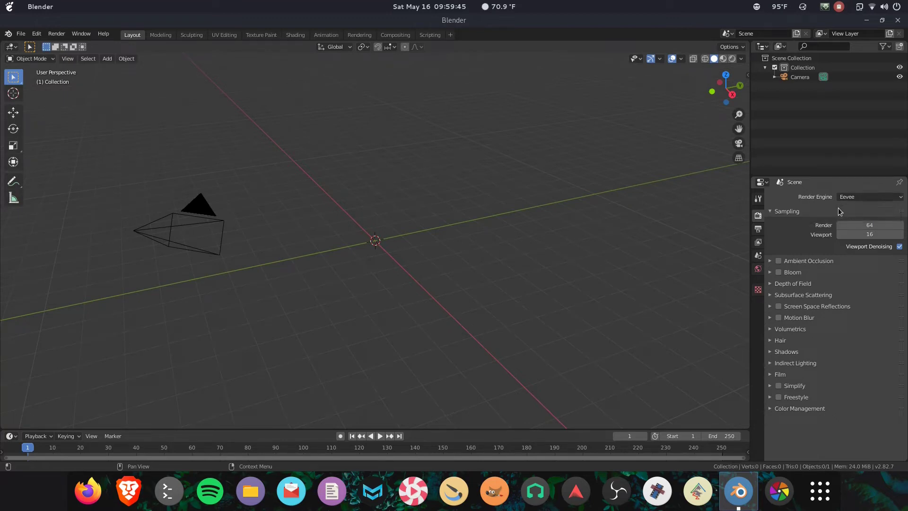
Step: Review the 1920×1080 output at 100%, frames 1–250, keeping the frame rate at 24 fps
{"action": "left_click", "coordinate": [758, 230]}
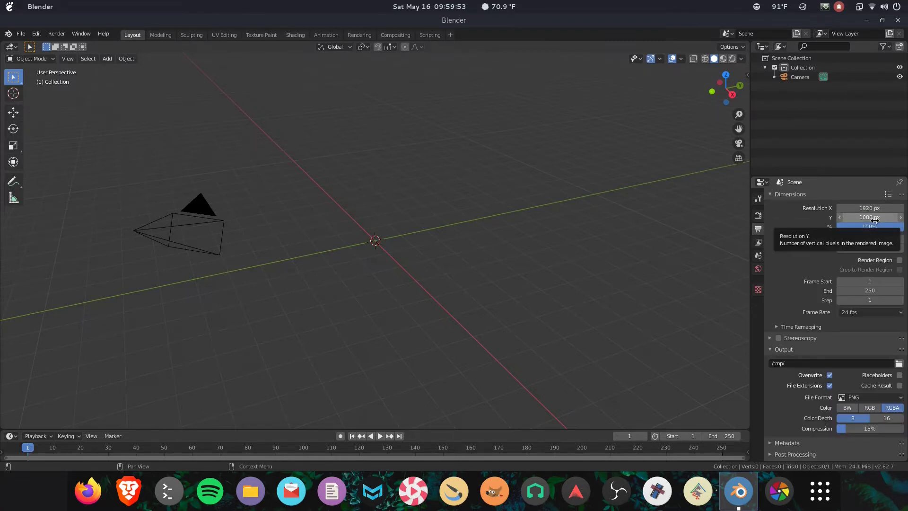
{"action": "left_click", "coordinate": [851, 315]}
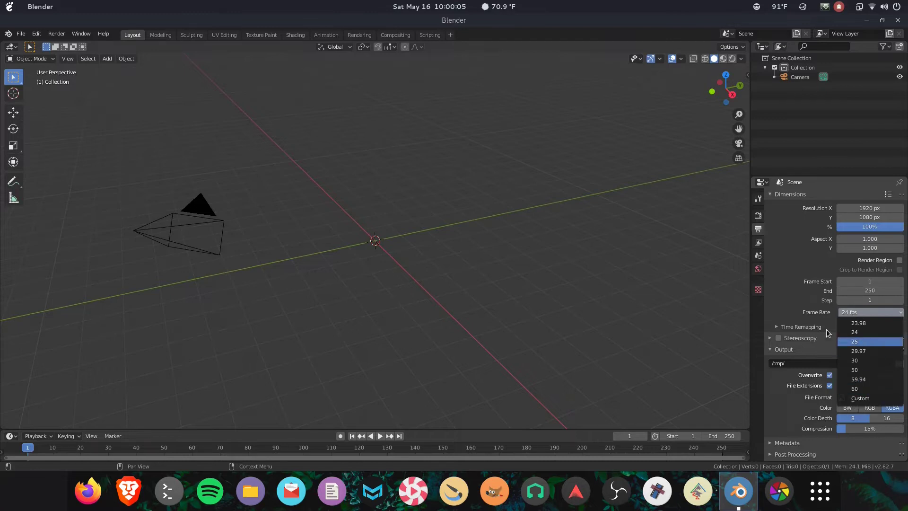
{"action": "left_click", "coordinate": [856, 313]}
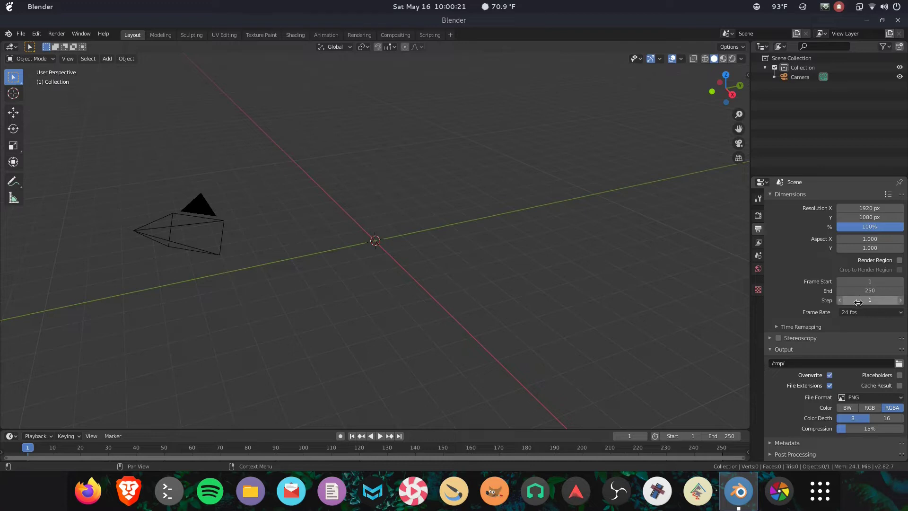
Step: Select the camera and set its location to 0, 0, 10 m
{"action": "left_click", "coordinate": [169, 231]}
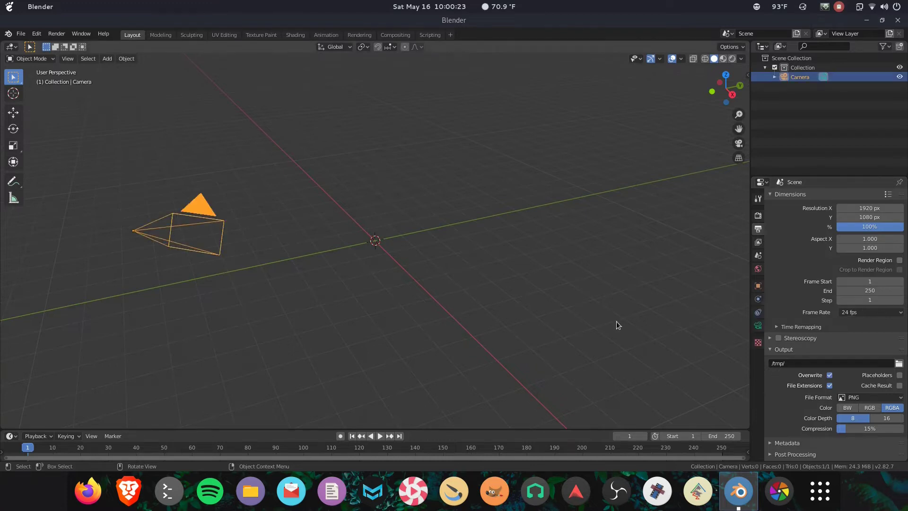
{"action": "left_click", "coordinate": [757, 285]}
{"action": "left_click", "coordinate": [866, 223]}
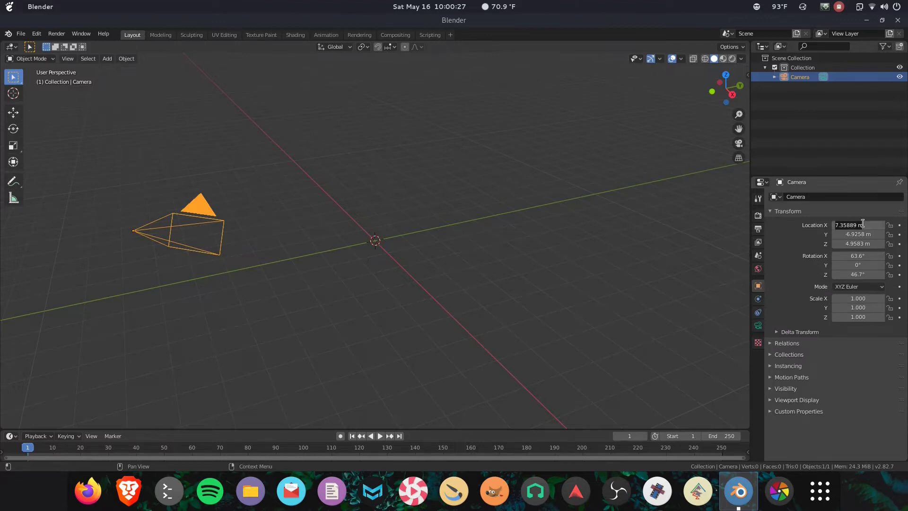
{"action": "key", "text": "Return"}
{"action": "key", "text": "Return"}
{"action": "key", "text": "Return"}
{"action": "key", "text": "Return"}
{"action": "type", "text": "0"}
{"action": "left_click", "coordinate": [855, 234]}
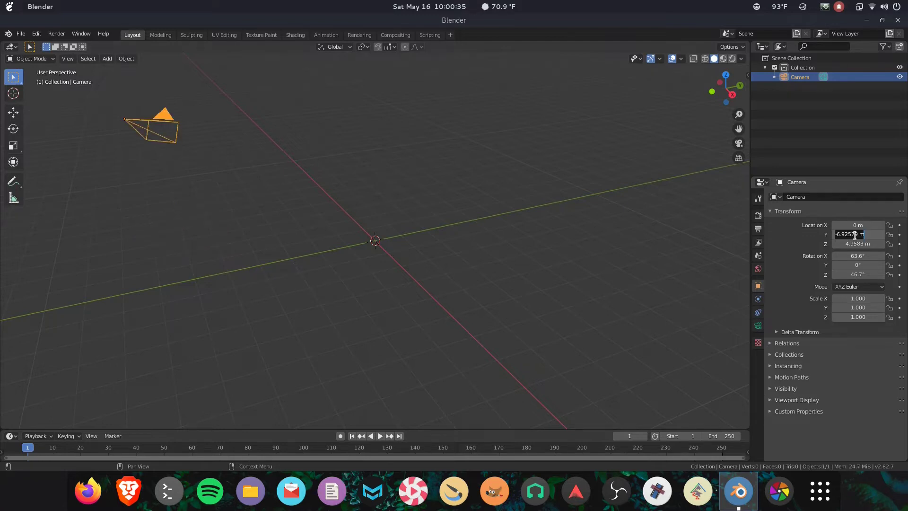
{"action": "type", "text": "0"}
{"action": "key", "text": "Return"}
{"action": "left_click", "coordinate": [854, 244]}
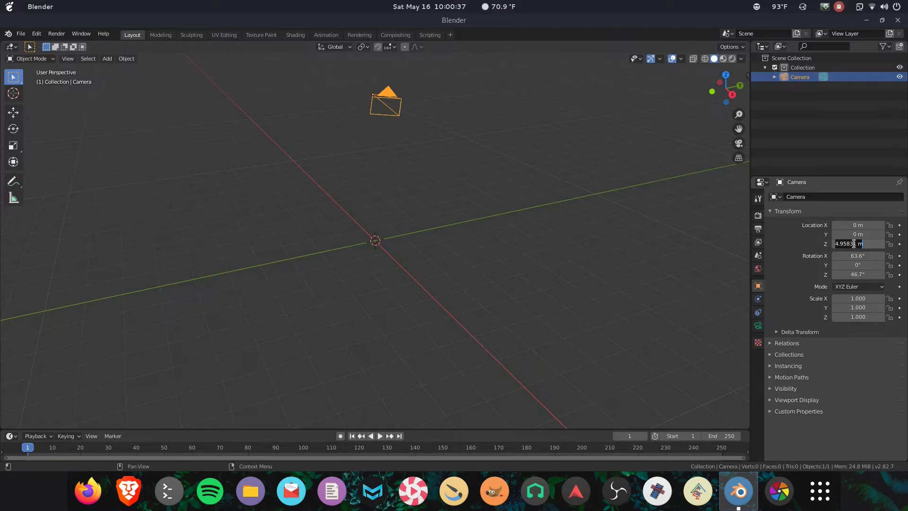
{"action": "type", "text": "0"}
{"action": "key", "text": "Return"}
{"action": "left_click", "coordinate": [854, 243]}
{"action": "type", "text": "10"}
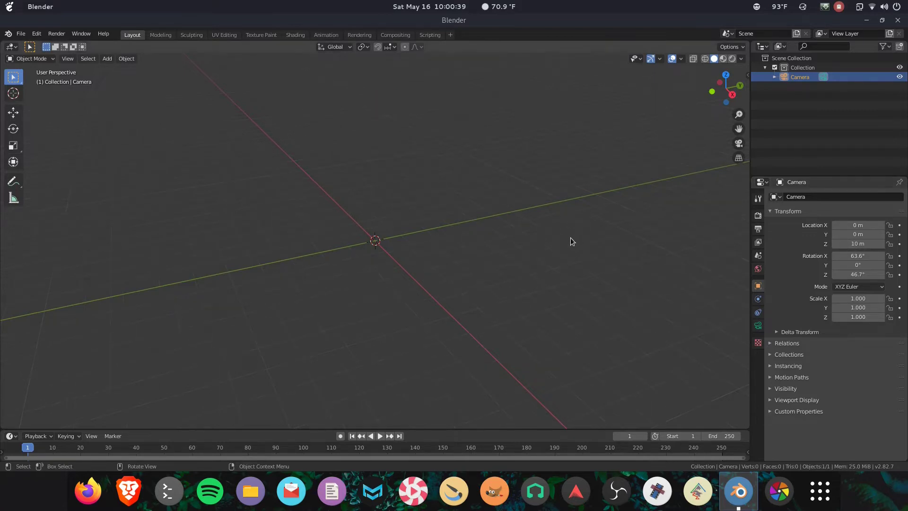
{"action": "key", "text": "Return"}
Step: Set the camera's X and Z rotation to 0° so it points straight down
{"action": "left_click", "coordinate": [854, 256]}
{"action": "left_click", "coordinate": [853, 254]}
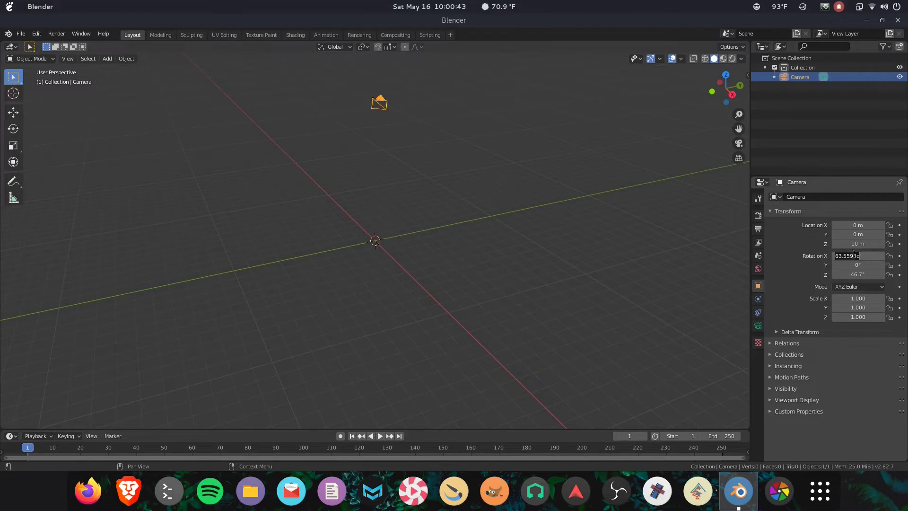
{"action": "type", "text": "0"}
{"action": "key", "text": "Return"}
{"action": "left_click", "coordinate": [856, 274]}
{"action": "left_click", "coordinate": [856, 274]}
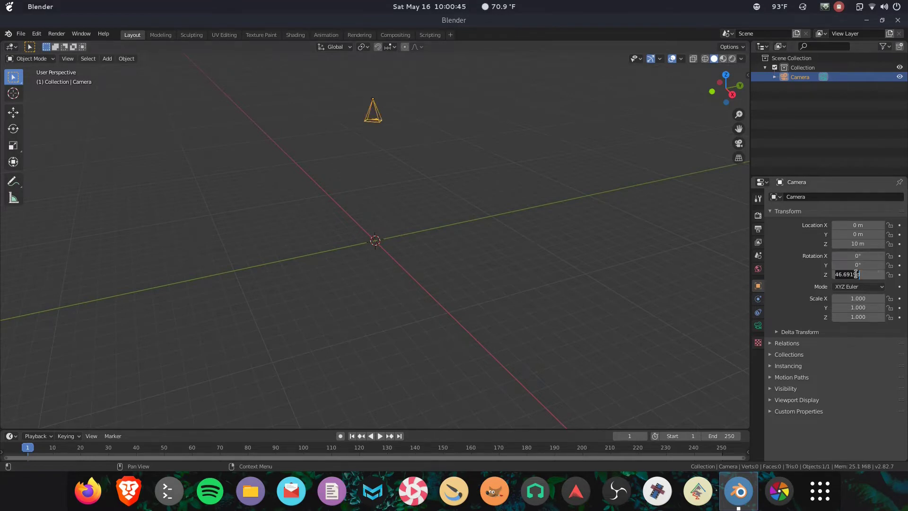
{"action": "type", "text": "0"}
{"action": "key", "text": "Return"}
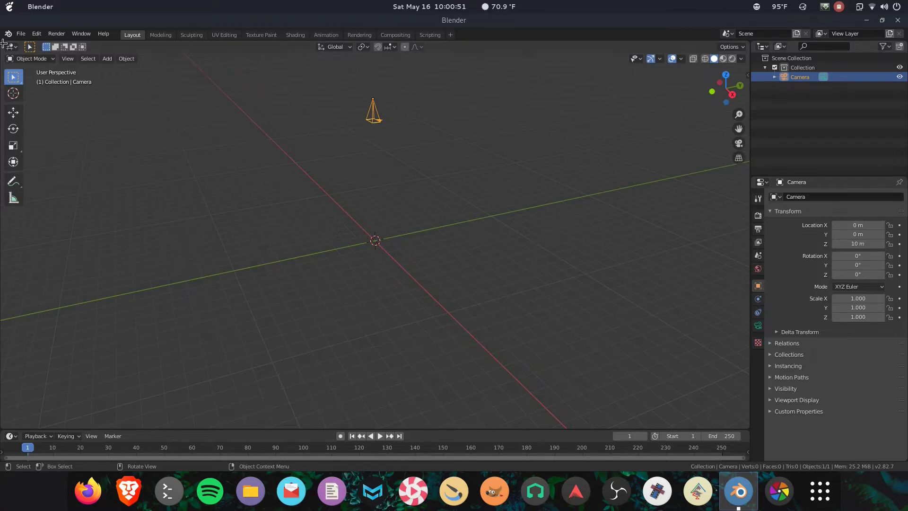
Step: Split the 3D view in two, use rendered shading in both, and view through the camera on the left
{"action": "left_click_drag", "start_coordinate": [3, 43], "coordinate": [395, 137]}
{"action": "left_click", "coordinate": [378, 59]}
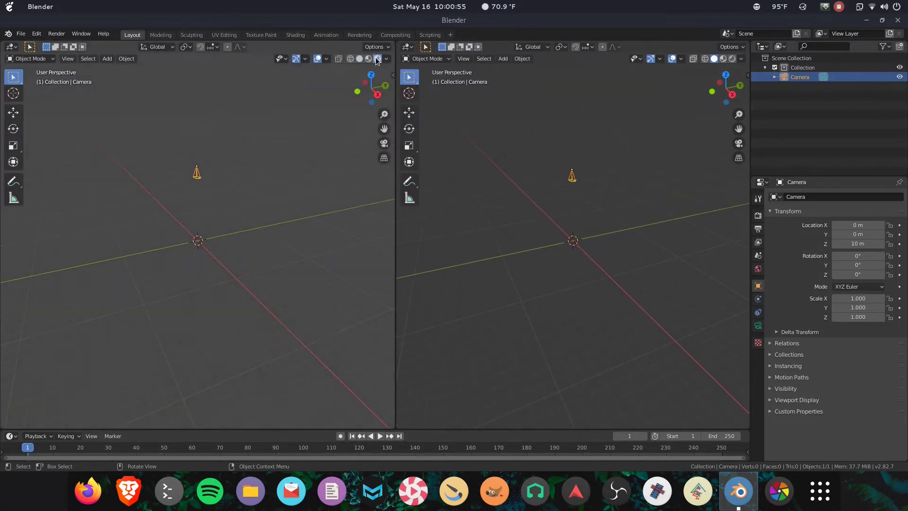
{"action": "left_click", "coordinate": [732, 59]}
{"action": "left_click", "coordinate": [379, 145]}
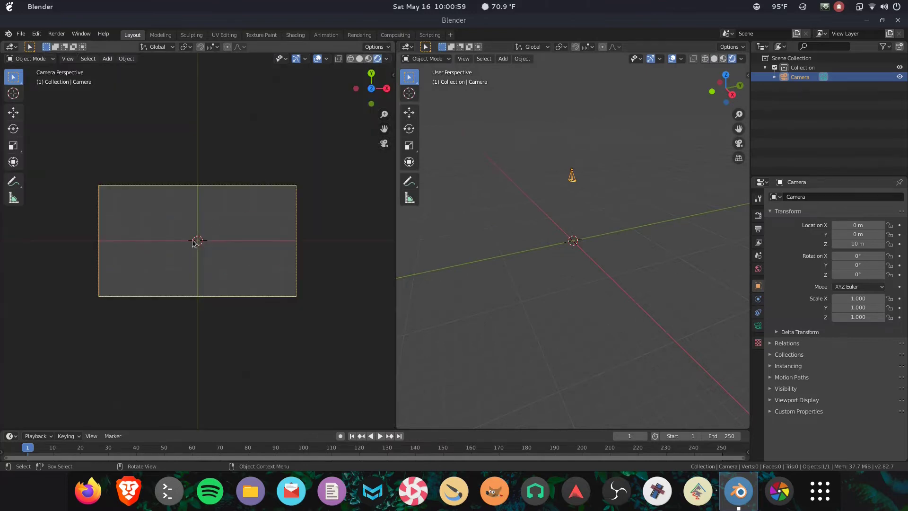
{"action": "scroll", "coordinate": [186, 242], "scroll_direction": "up", "scroll_amount": 3}
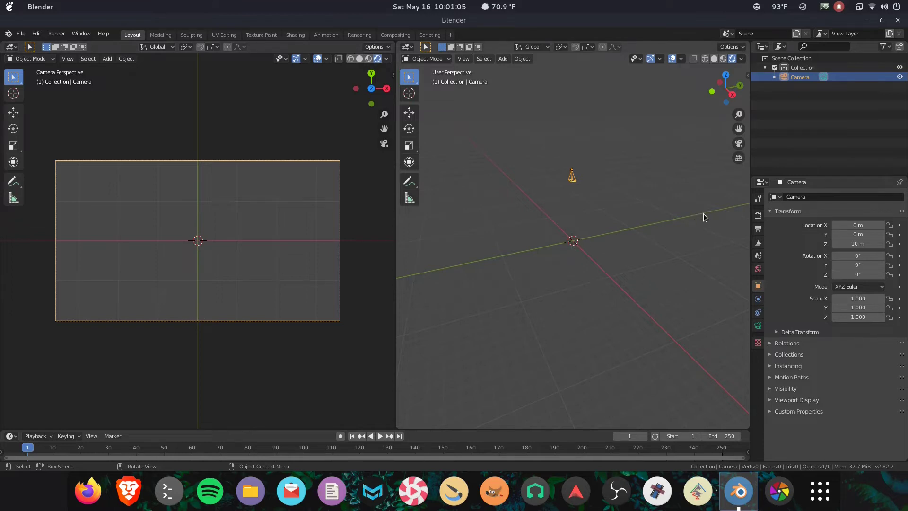
Step: Enable Transparent in the Film render settings
{"action": "left_click", "coordinate": [757, 216]}
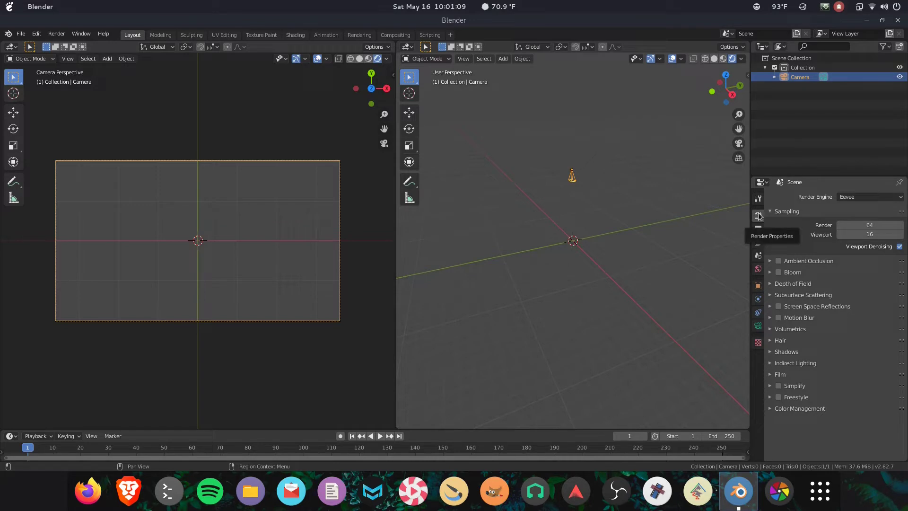
{"action": "left_click", "coordinate": [769, 375]}
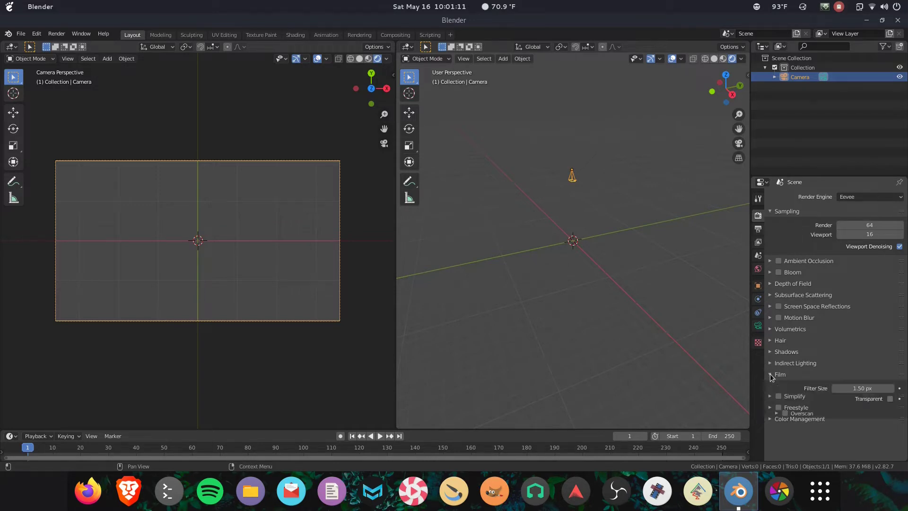
{"action": "left_click", "coordinate": [890, 399]}
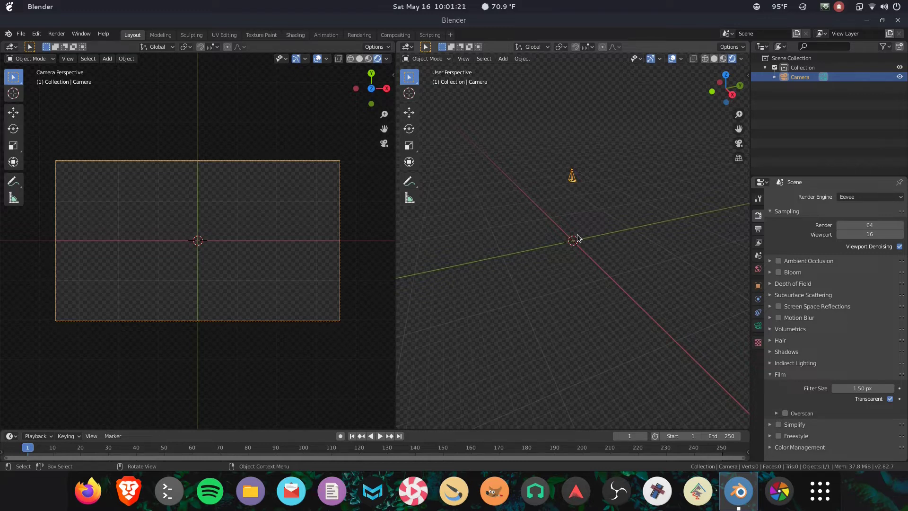
Step: Add a plane and give it a new material, Material.001, with an Emission surface shader
{"action": "key", "text": "shift+a"}
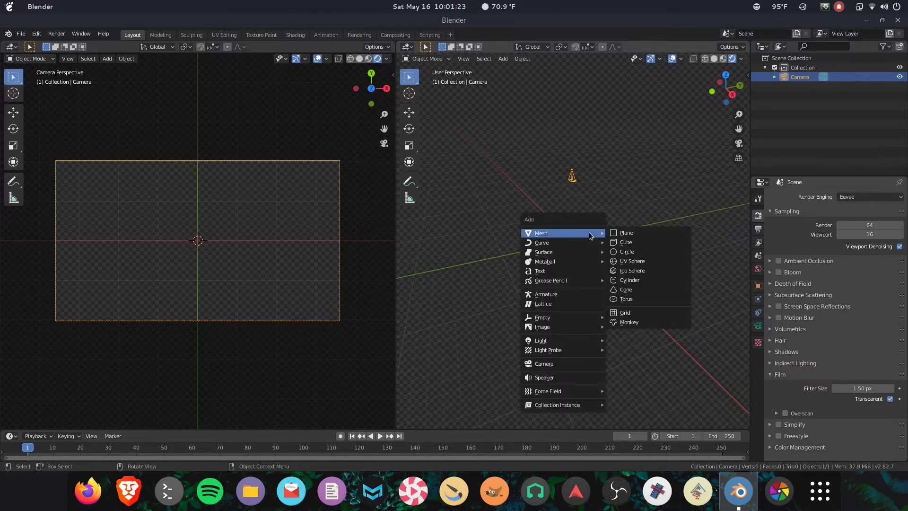
{"action": "left_click", "coordinate": [621, 233]}
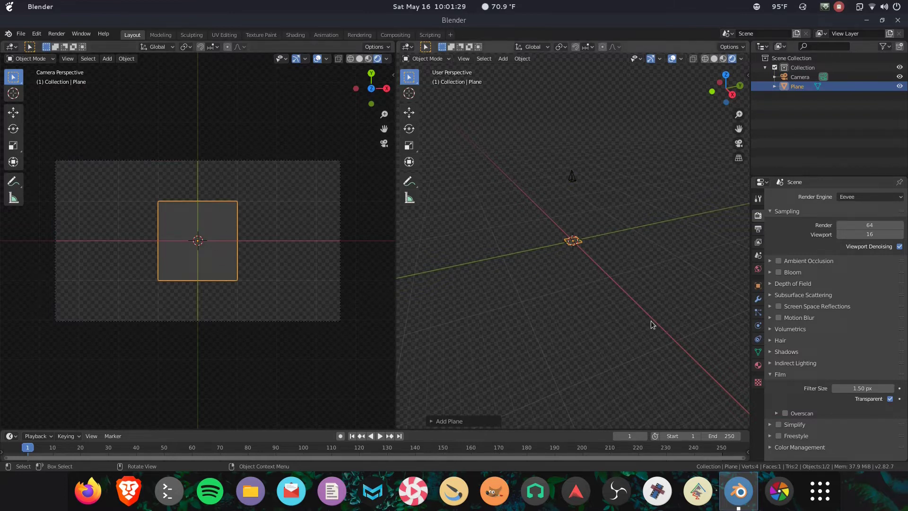
{"action": "left_click", "coordinate": [757, 365]}
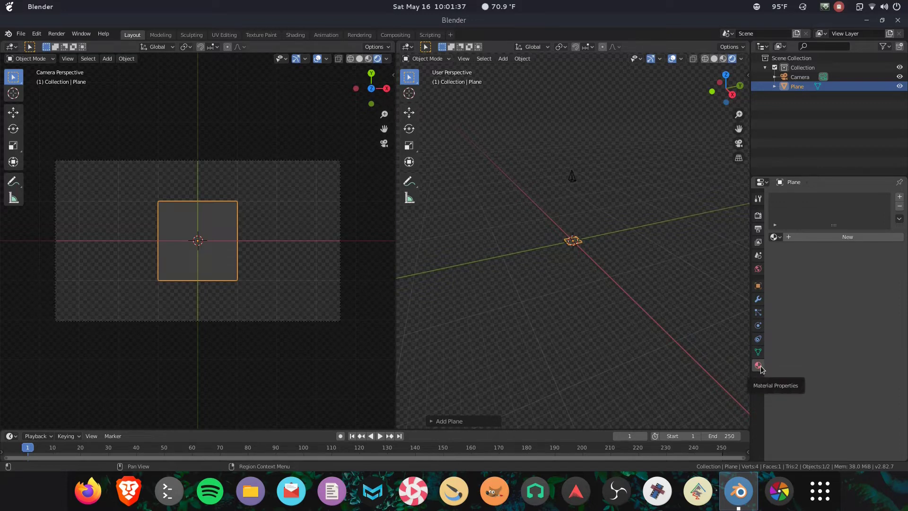
{"action": "left_click", "coordinate": [843, 237]}
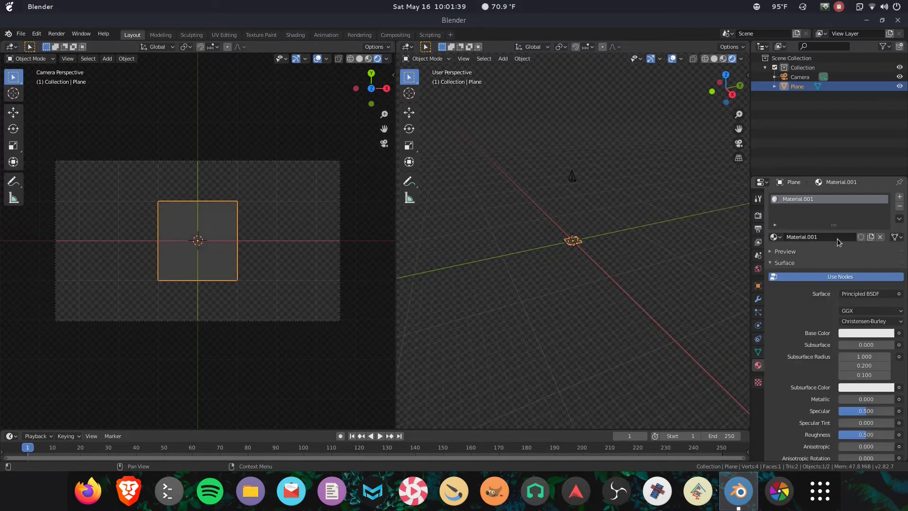
{"action": "left_click", "coordinate": [886, 296]}
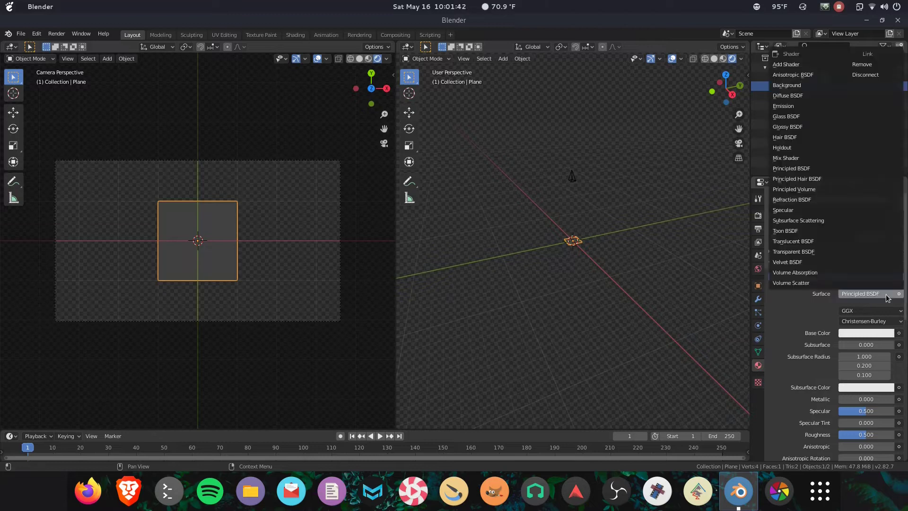
{"action": "left_click", "coordinate": [790, 105]}
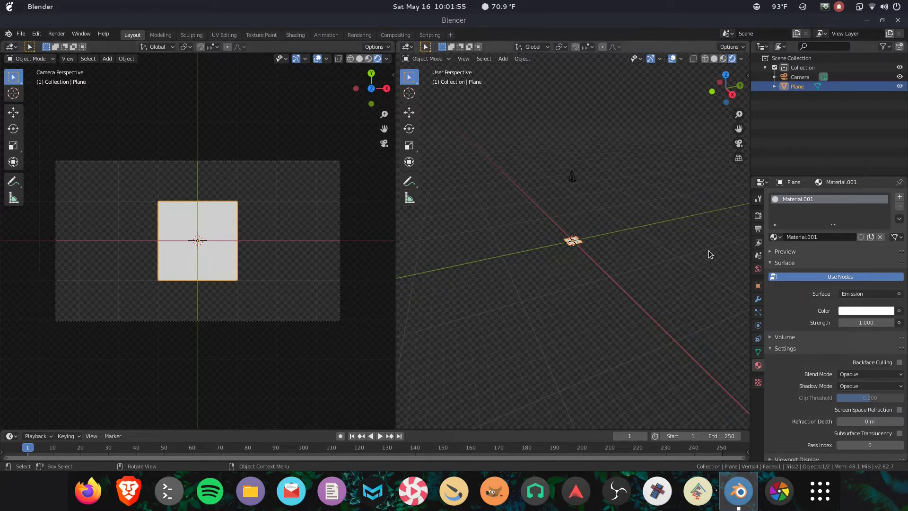
Step: Change the Color Management View Transform from Filmic to Standard
{"action": "left_click", "coordinate": [757, 230]}
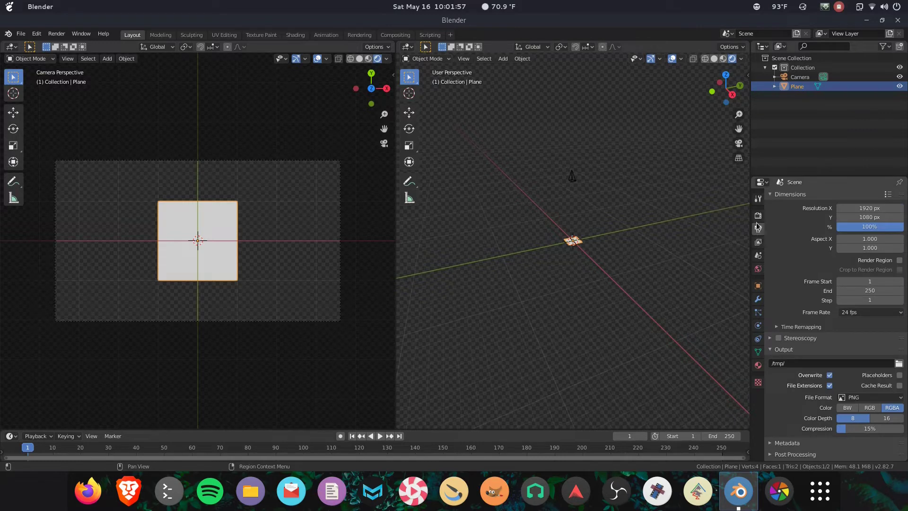
{"action": "left_click", "coordinate": [758, 215]}
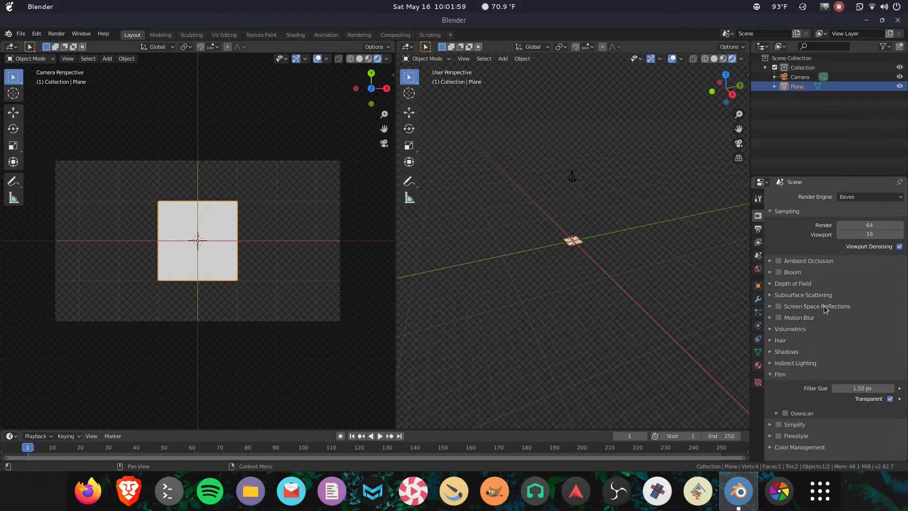
{"action": "left_click", "coordinate": [757, 229]}
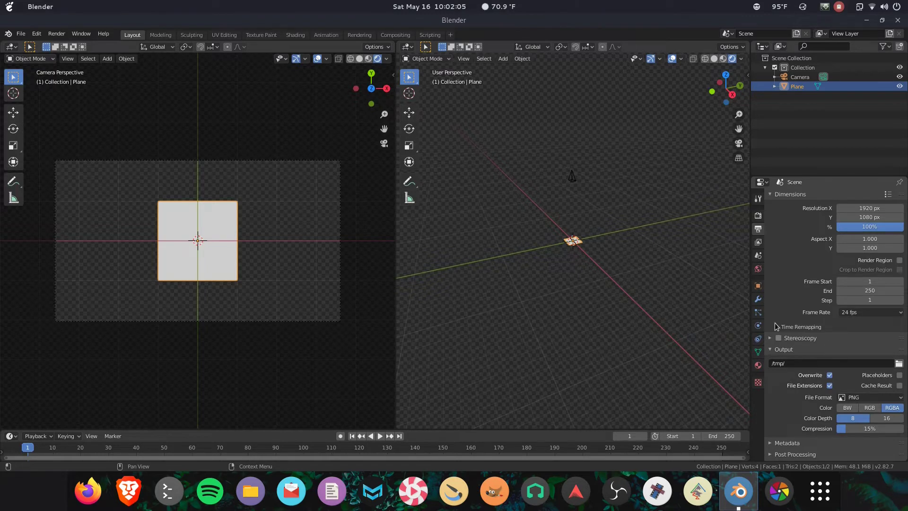
{"action": "left_click", "coordinate": [573, 178]}
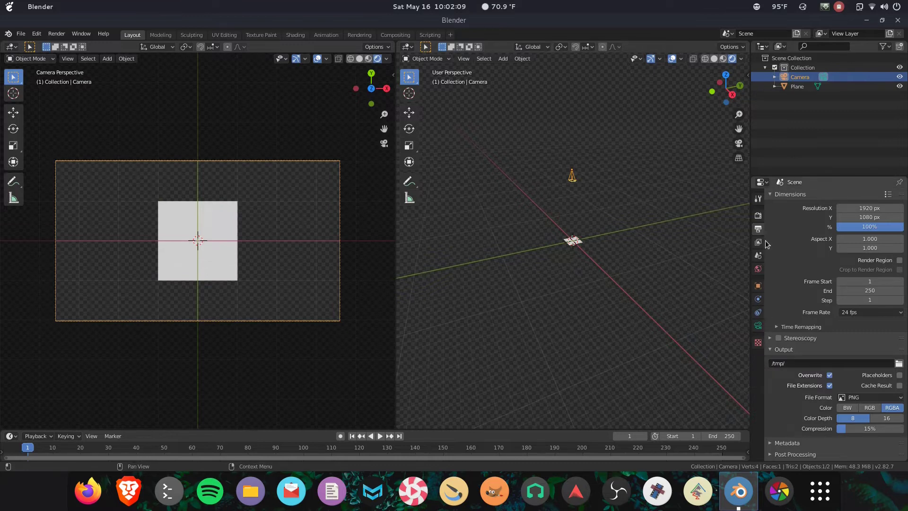
{"action": "left_click", "coordinate": [758, 215]}
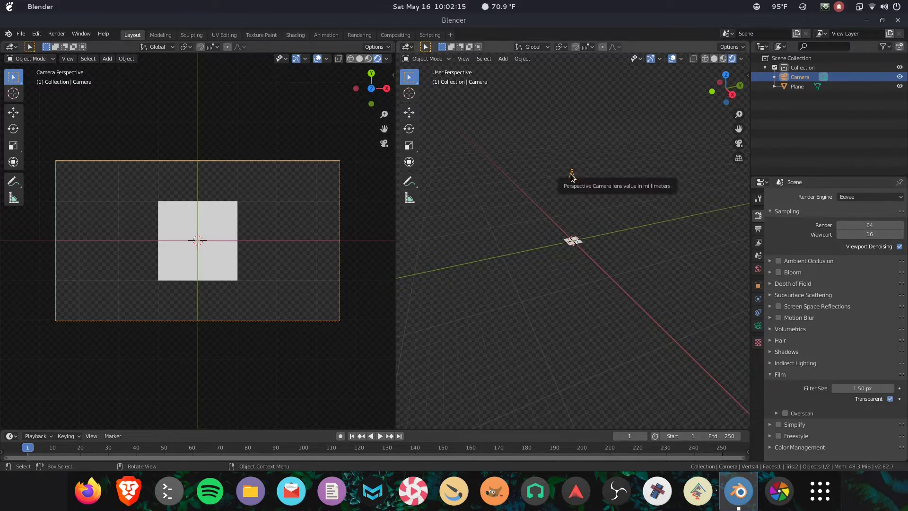
{"action": "left_click", "coordinate": [573, 241]}
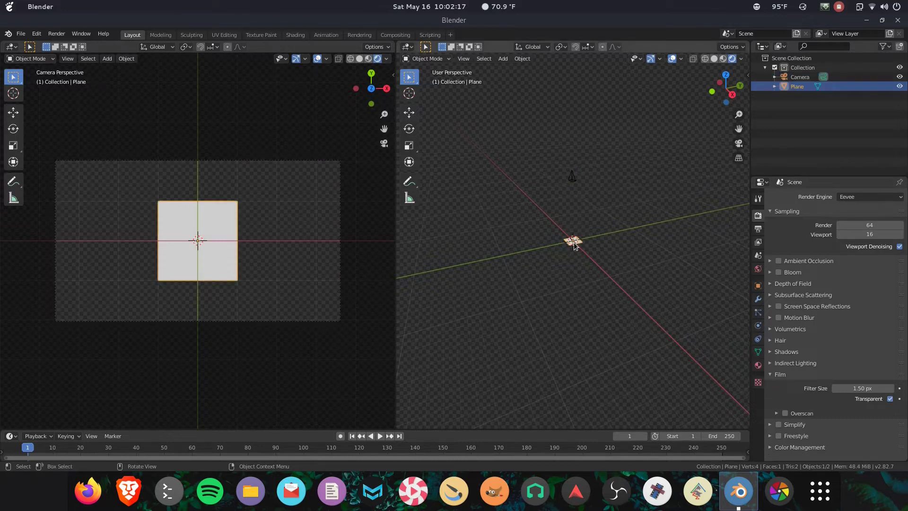
{"action": "left_click", "coordinate": [574, 178]}
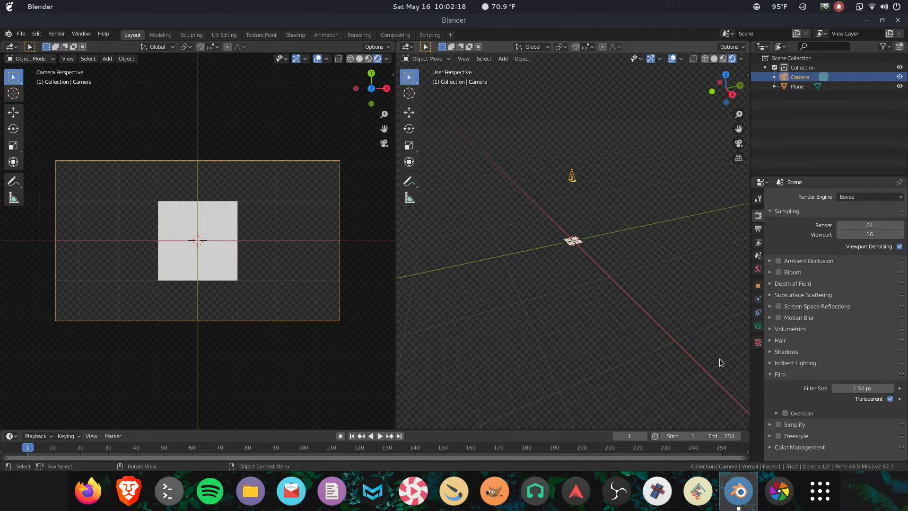
{"action": "left_click", "coordinate": [770, 447]}
{"action": "scroll", "coordinate": [776, 444], "scroll_direction": "down", "scroll_amount": 4}
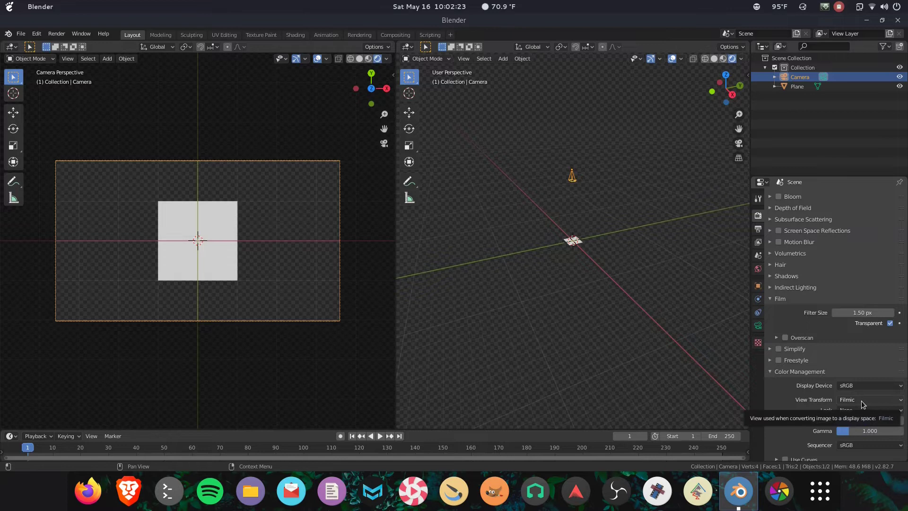
{"action": "left_click", "coordinate": [862, 404]}
{"action": "left_click", "coordinate": [863, 391]}
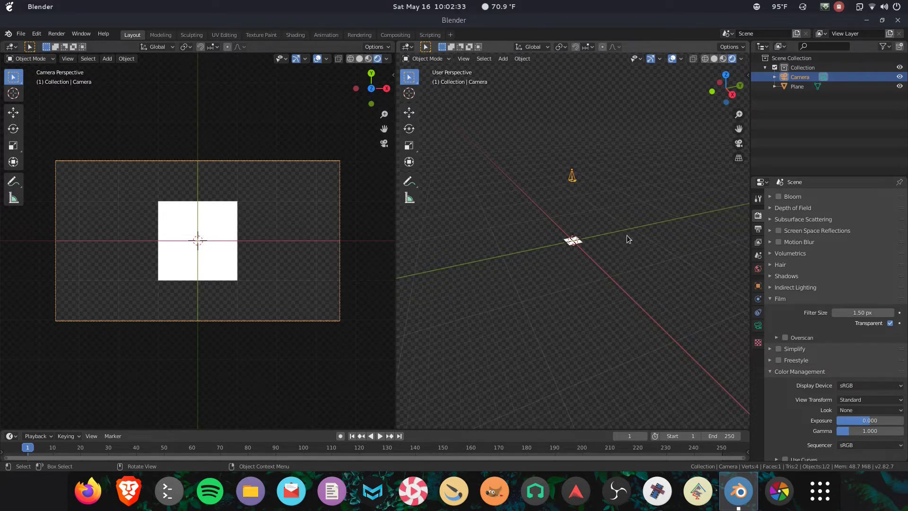
Step: Enlarge the timeline area and set the animation's end frame to 24
{"action": "left_click_drag", "start_coordinate": [428, 429], "coordinate": [425, 381]}
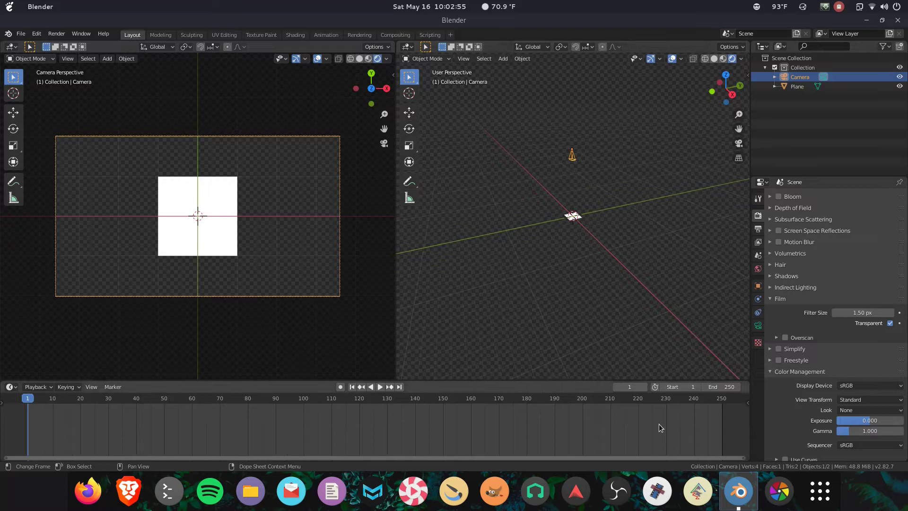
{"action": "left_click_drag", "start_coordinate": [743, 459], "coordinate": [740, 458]}
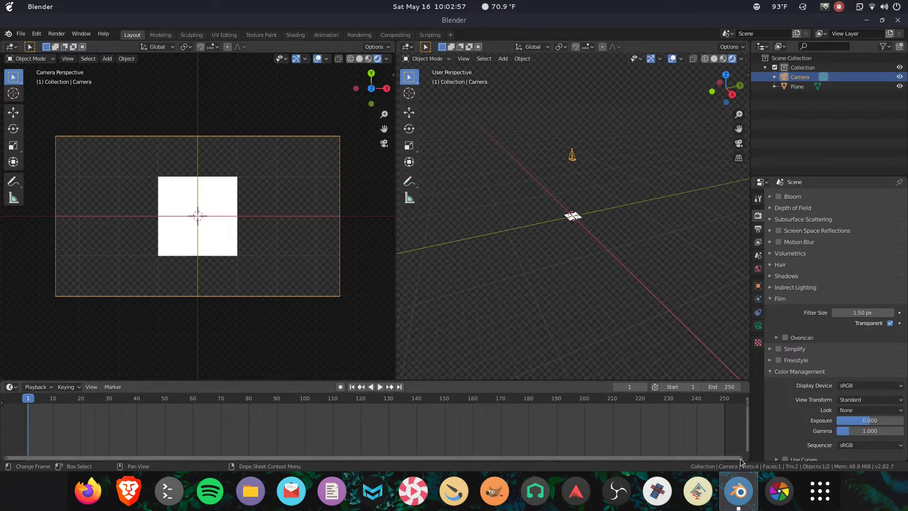
{"action": "left_click", "coordinate": [721, 387]}
{"action": "type", "text": "24"}
{"action": "key", "text": "Return"}
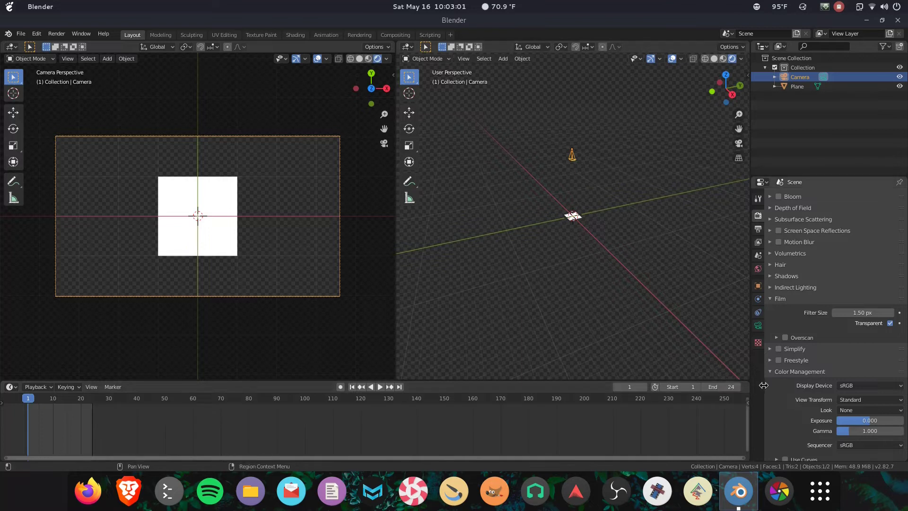
{"action": "left_click_drag", "start_coordinate": [746, 458], "coordinate": [117, 457]}
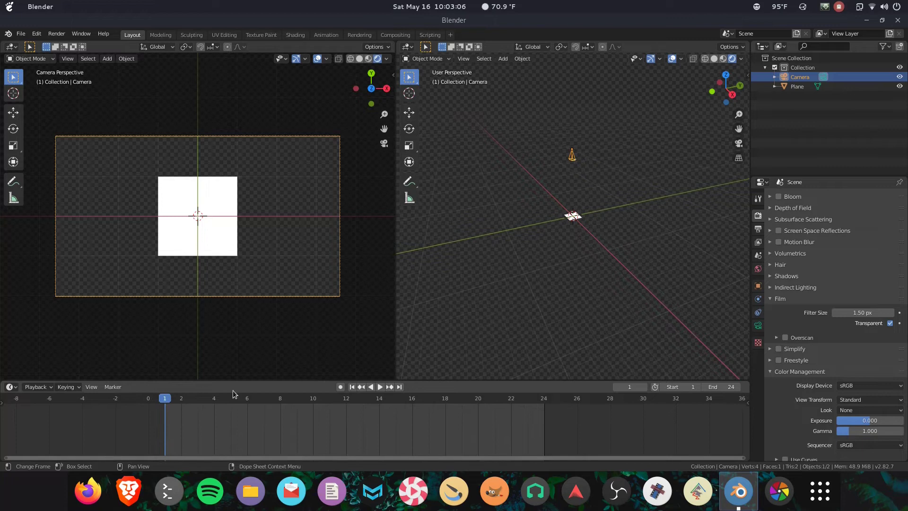
Step: Scale the plane up about 1.47 times and slide it along X out of the camera frame
{"action": "left_click", "coordinate": [572, 216]}
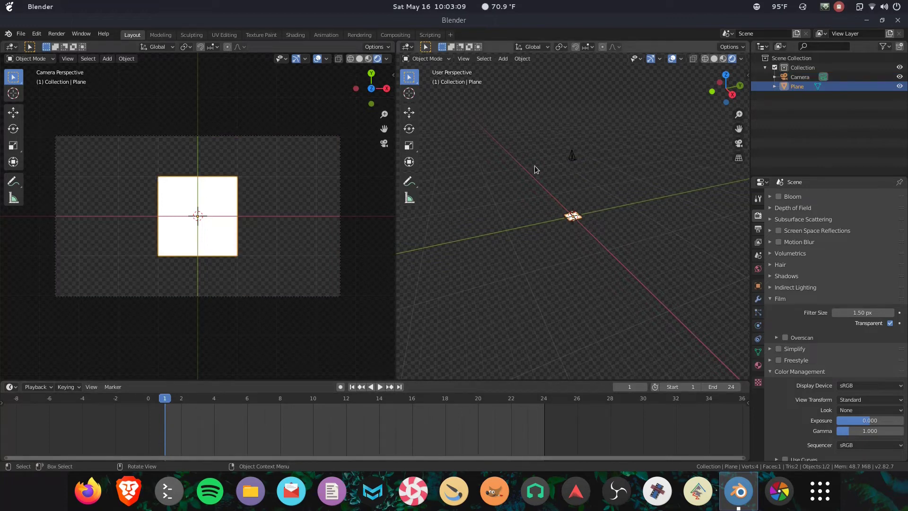
{"action": "left_click", "coordinate": [409, 112]}
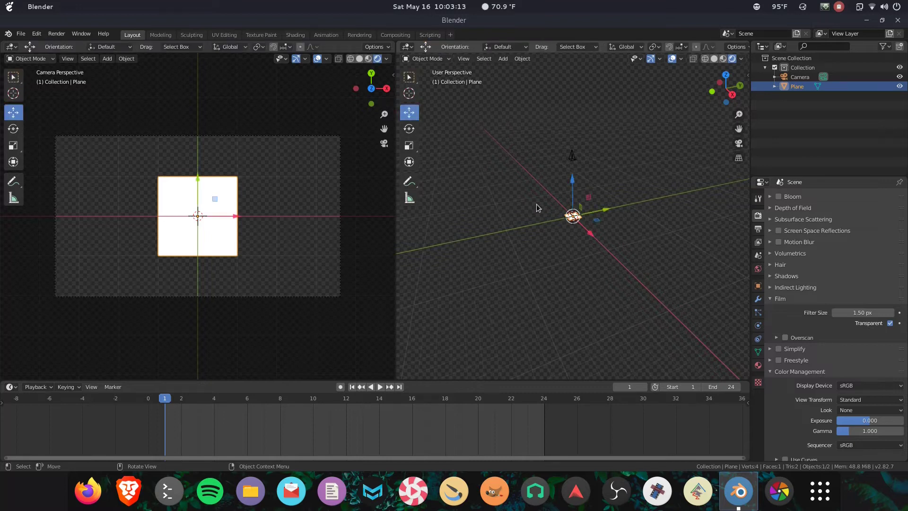
{"action": "left_click", "coordinate": [409, 145]}
{"action": "left_click_drag", "start_coordinate": [586, 256], "coordinate": [623, 329]}
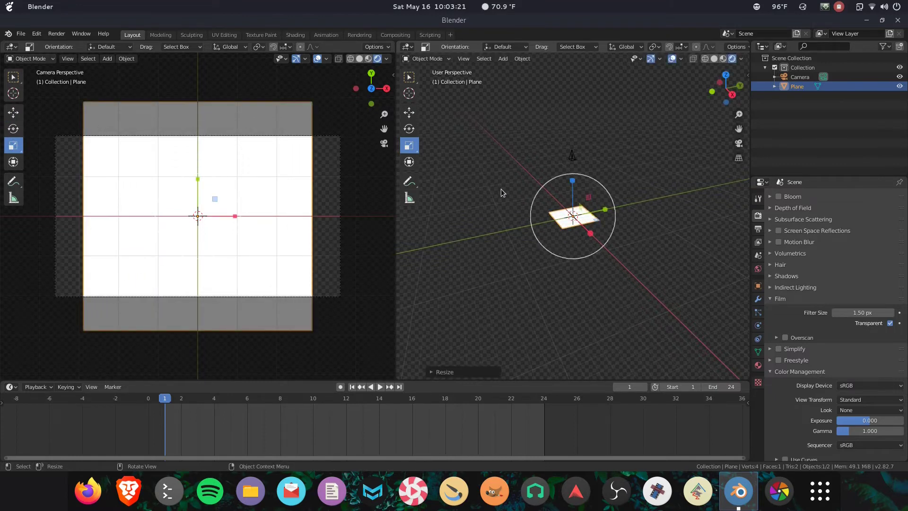
{"action": "left_click", "coordinate": [409, 112]}
{"action": "left_click_drag", "start_coordinate": [590, 234], "coordinate": [642, 247]}
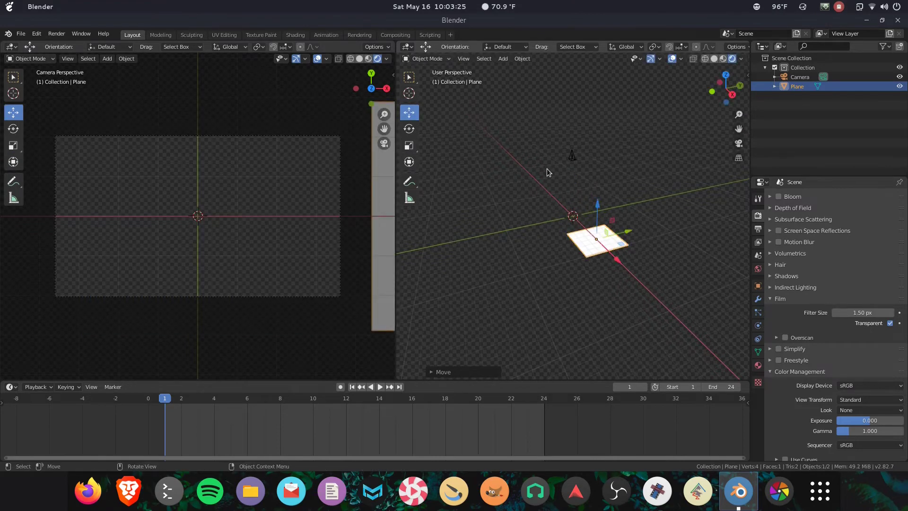
Step: Rotate the plane around Z, about 8.87° more, and enlarge it by about 1.25 times
{"action": "left_click", "coordinate": [409, 128]}
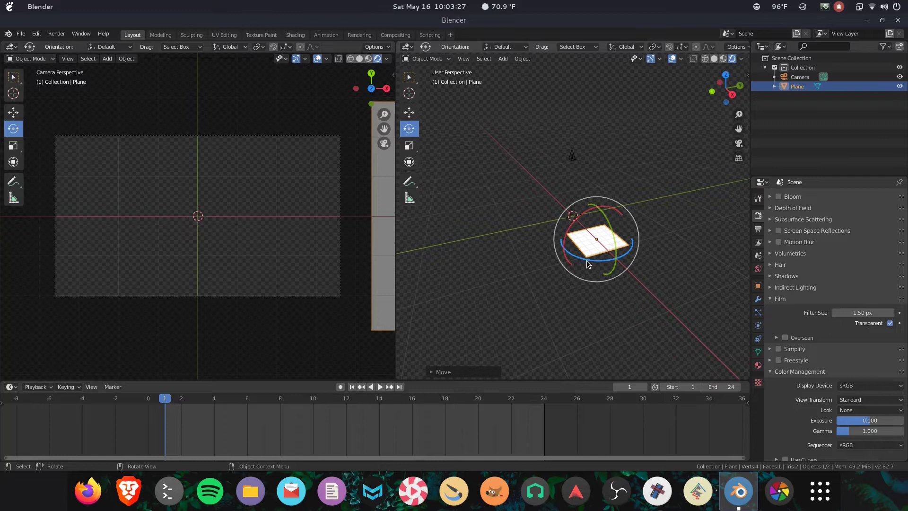
{"action": "left_click_drag", "start_coordinate": [588, 264], "coordinate": [562, 256]}
{"action": "scroll", "coordinate": [298, 212], "scroll_direction": "down", "scroll_amount": 3}
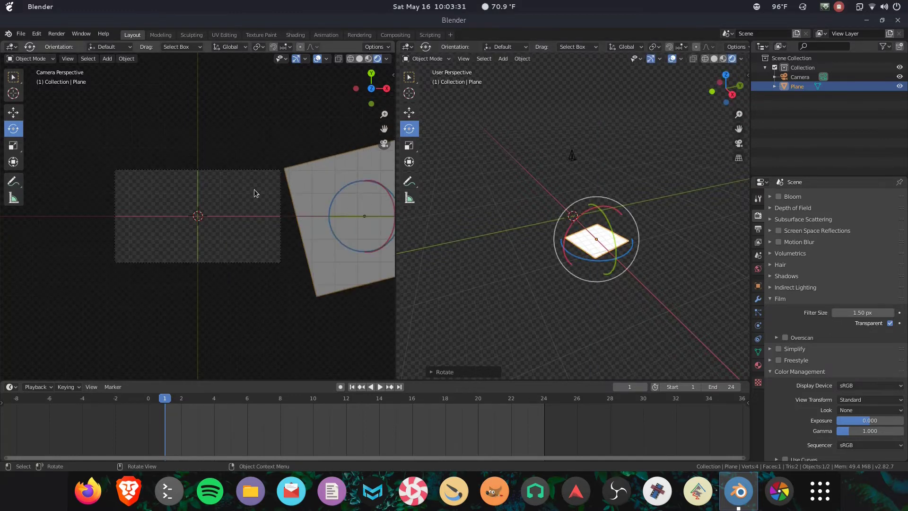
{"action": "scroll", "coordinate": [284, 228], "scroll_direction": "down", "scroll_amount": 1}
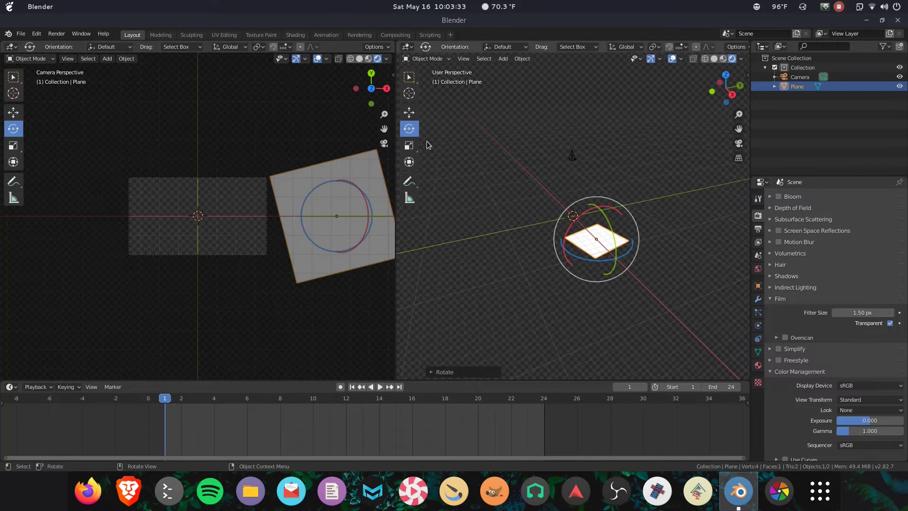
{"action": "left_click", "coordinate": [409, 112]}
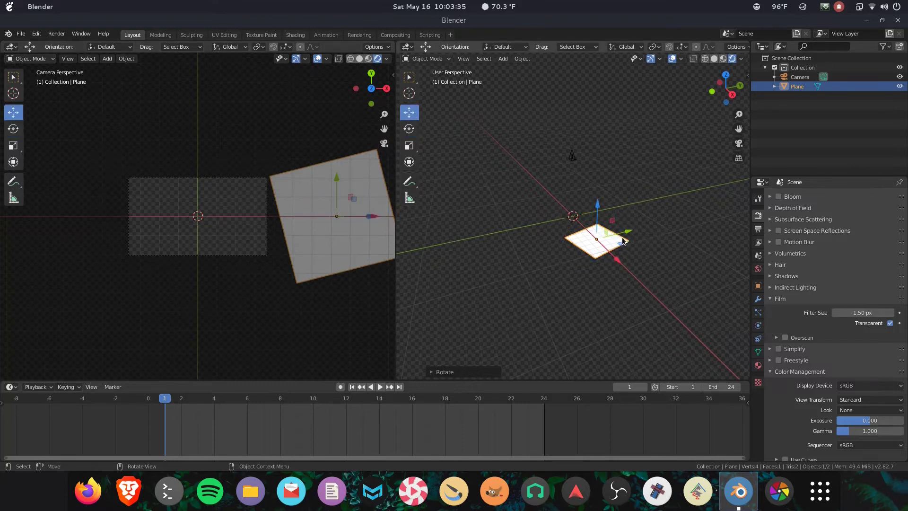
{"action": "left_click", "coordinate": [409, 129]}
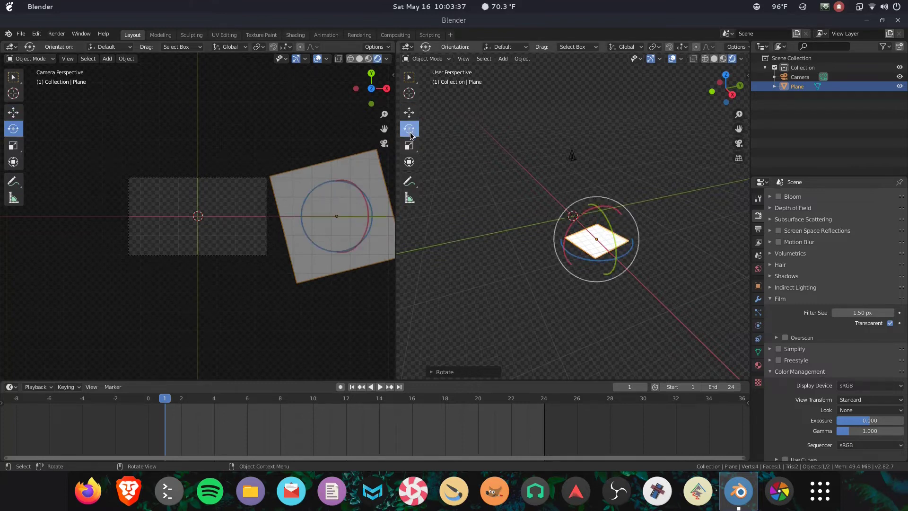
{"action": "left_click_drag", "start_coordinate": [588, 263], "coordinate": [549, 251]}
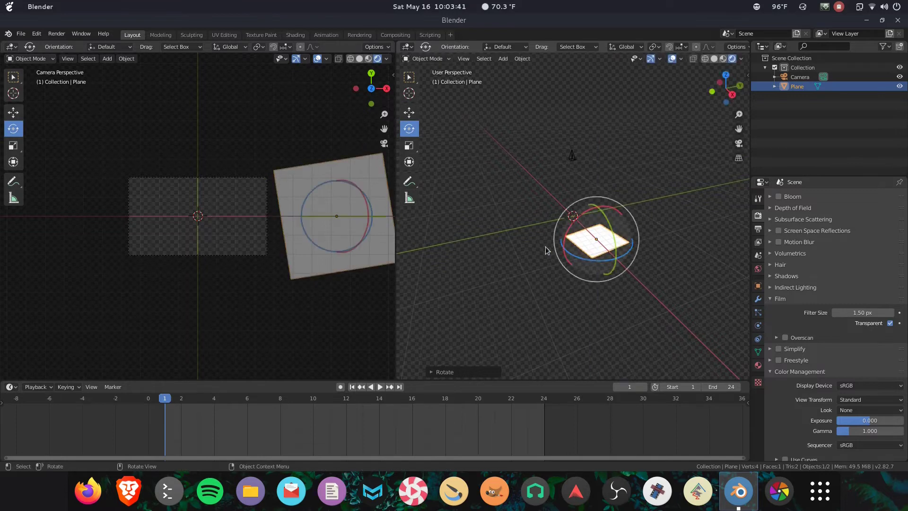
{"action": "left_click", "coordinate": [409, 146]}
{"action": "mouse_move", "coordinate": [617, 277]}
{"action": "left_mouse_down"}
{"action": "mouse_move", "coordinate": [623, 286]}
{"action": "mouse_move", "coordinate": [623, 268]}
{"action": "left_mouse_up"}
{"action": "left_click", "coordinate": [409, 112]}
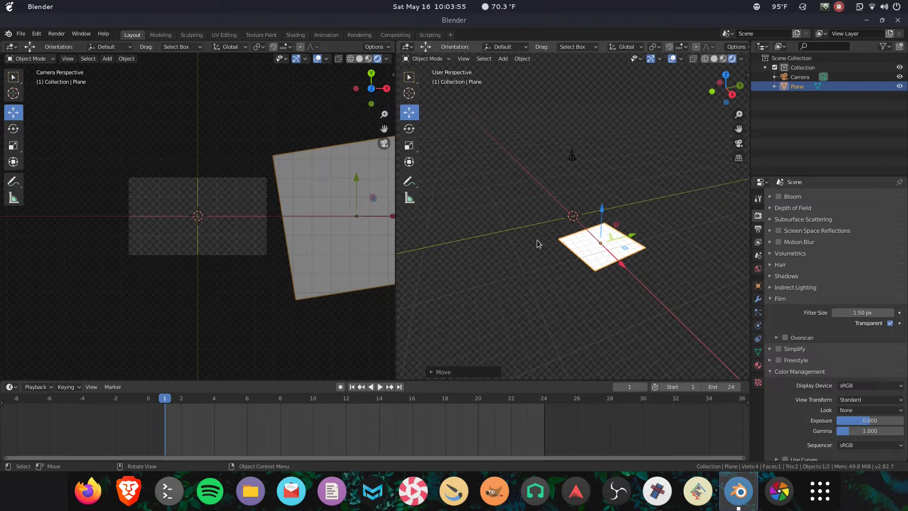
Step: Keyframe the plane's location at frames 1 and 24, then slide it left past the camera frame
{"action": "key", "text": "i"}
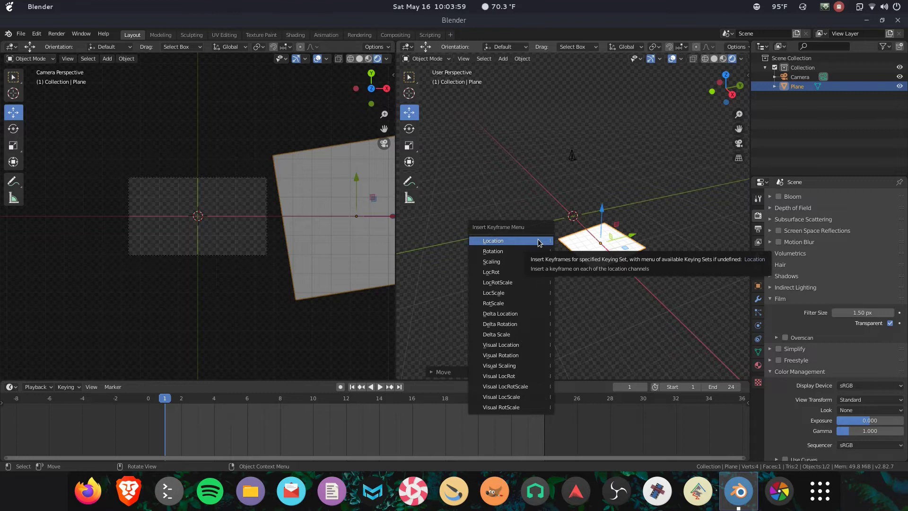
{"action": "left_click", "coordinate": [539, 243]}
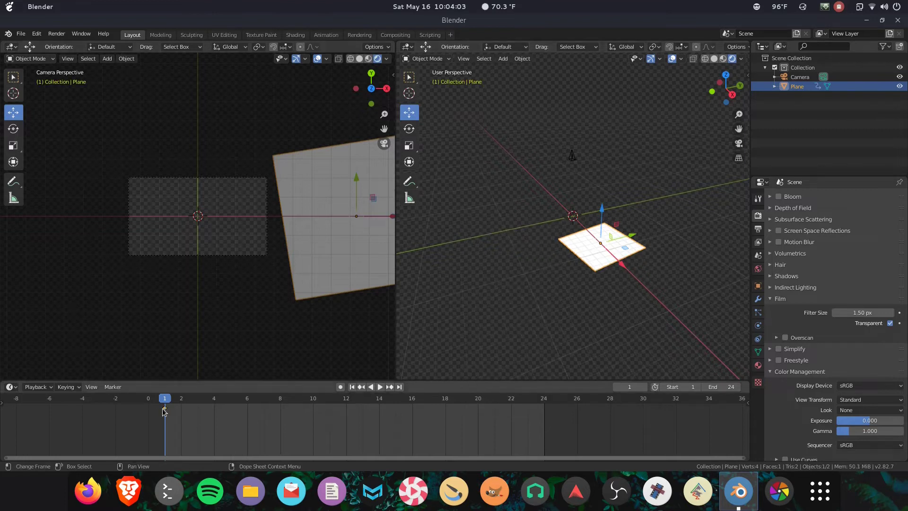
{"action": "left_click", "coordinate": [399, 387]}
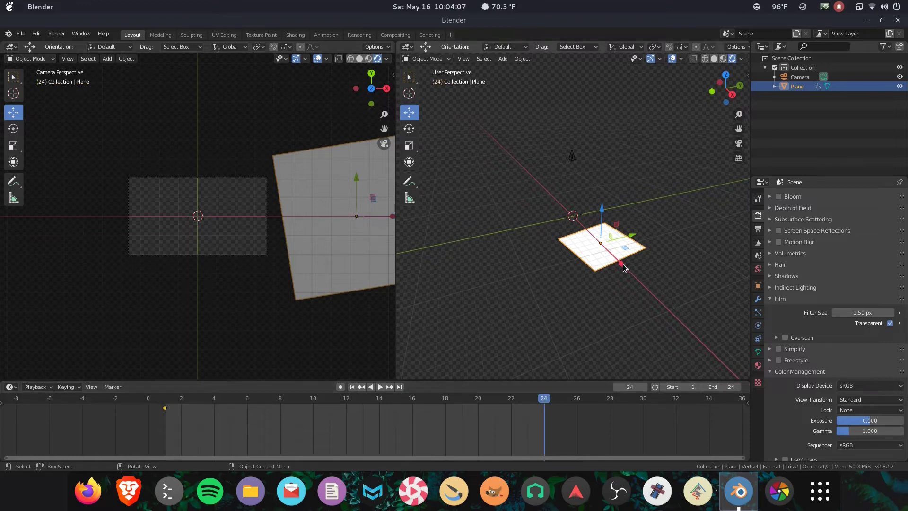
{"action": "key", "text": "i"}
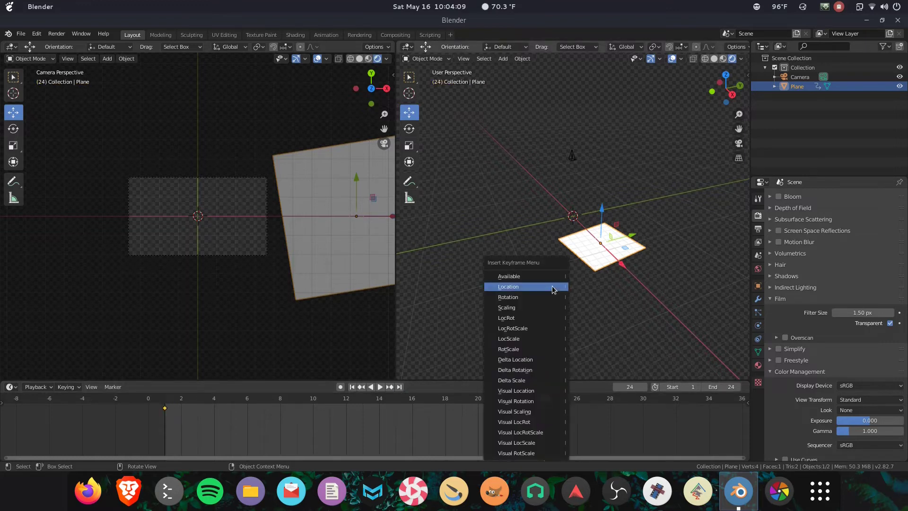
{"action": "left_click", "coordinate": [552, 287]}
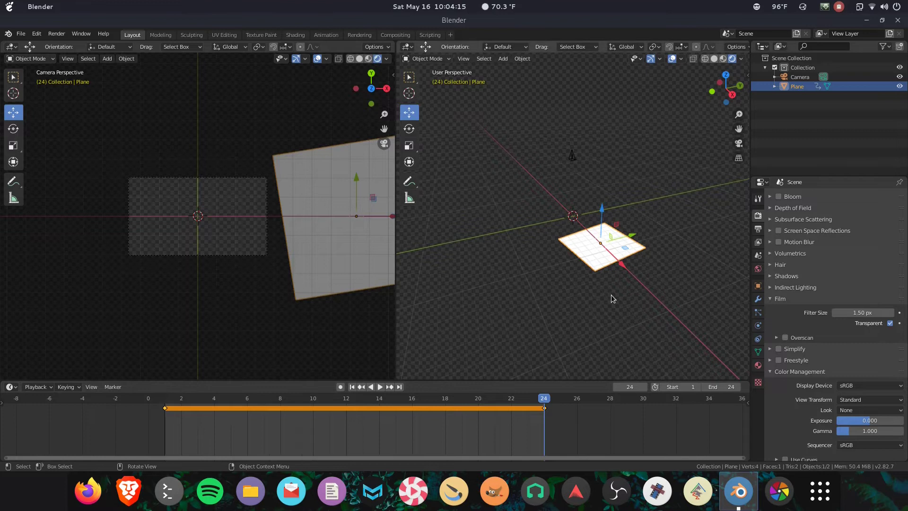
{"action": "left_click_drag", "start_coordinate": [623, 266], "coordinate": [542, 254]}
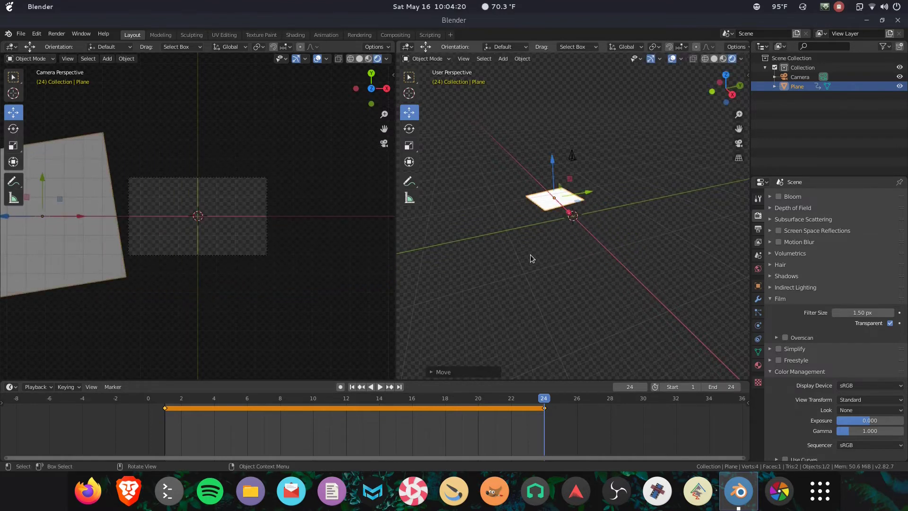
Step: Key the plane's new location at frame 24, play the sweep back, and stop at frame 12
{"action": "key", "text": "i"}
{"action": "left_click", "coordinate": [495, 282]}
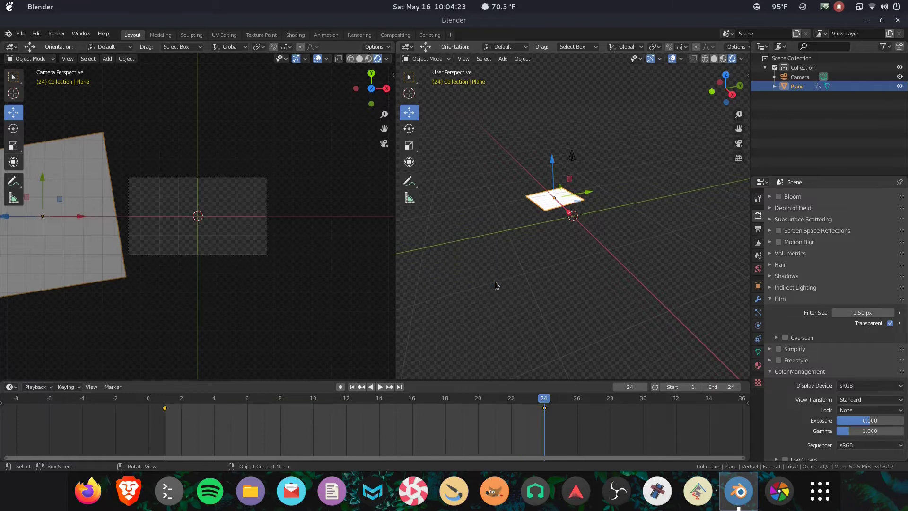
{"action": "left_click", "coordinate": [352, 387]}
{"action": "left_click", "coordinate": [380, 386]}
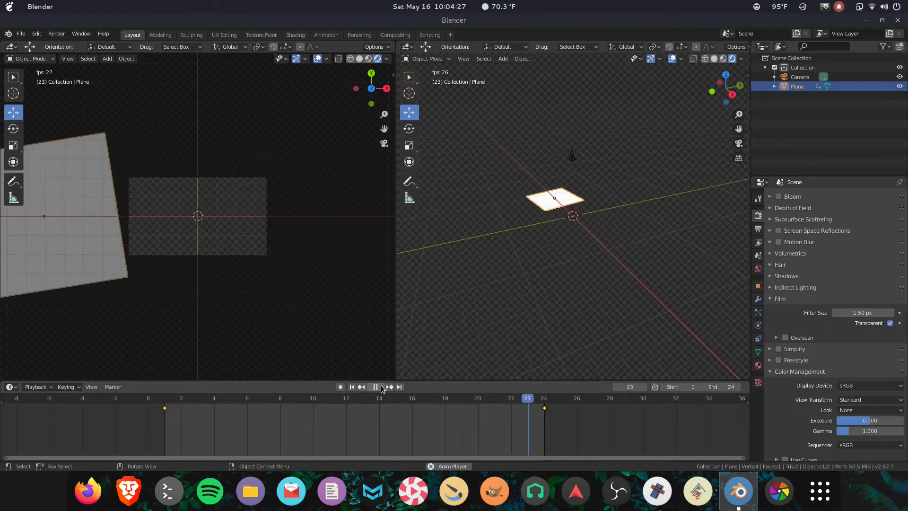
{"action": "left_click", "coordinate": [375, 387]}
{"action": "left_click", "coordinate": [352, 401]}
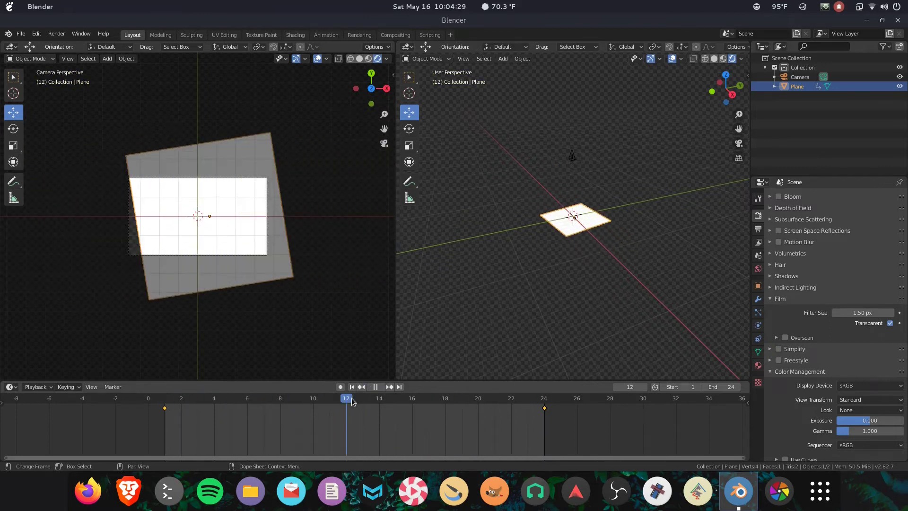
{"action": "left_click_drag", "start_coordinate": [352, 401], "coordinate": [353, 405]}
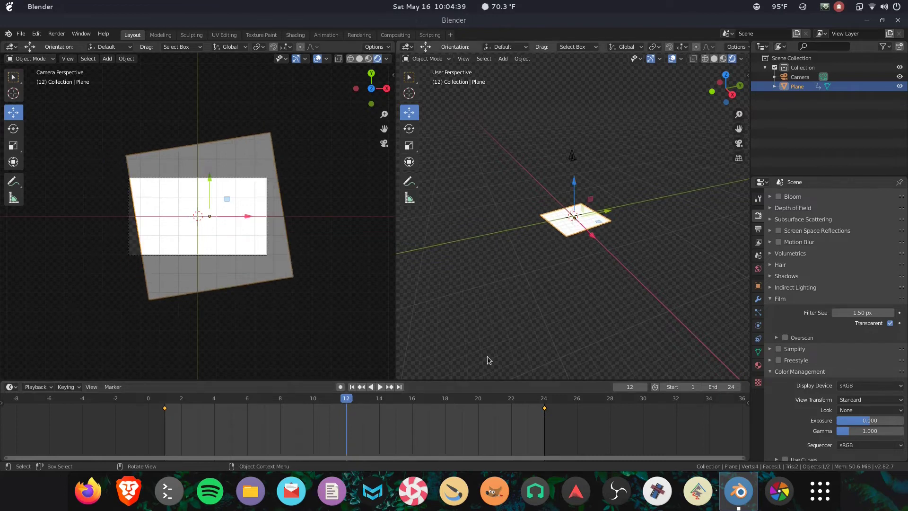
Step: Scale the plane up so it is noticeably larger
{"action": "left_click", "coordinate": [409, 129]}
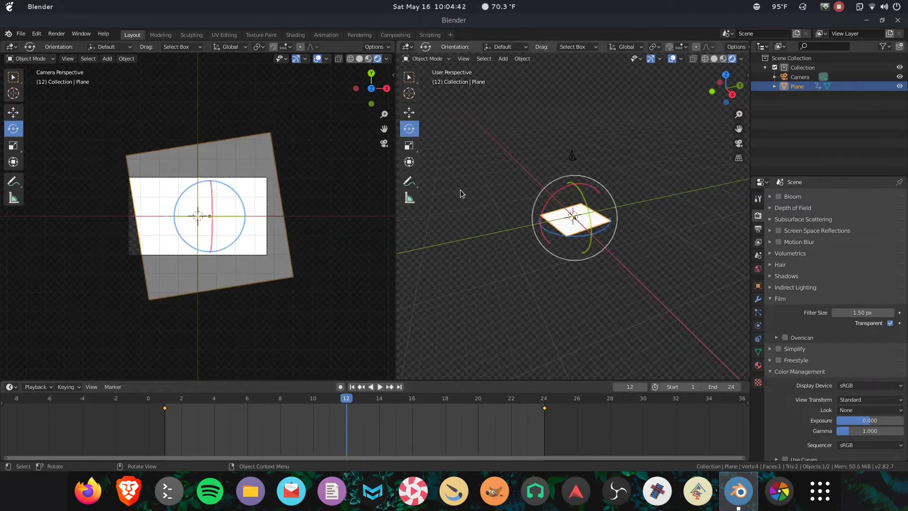
{"action": "left_click", "coordinate": [409, 146]}
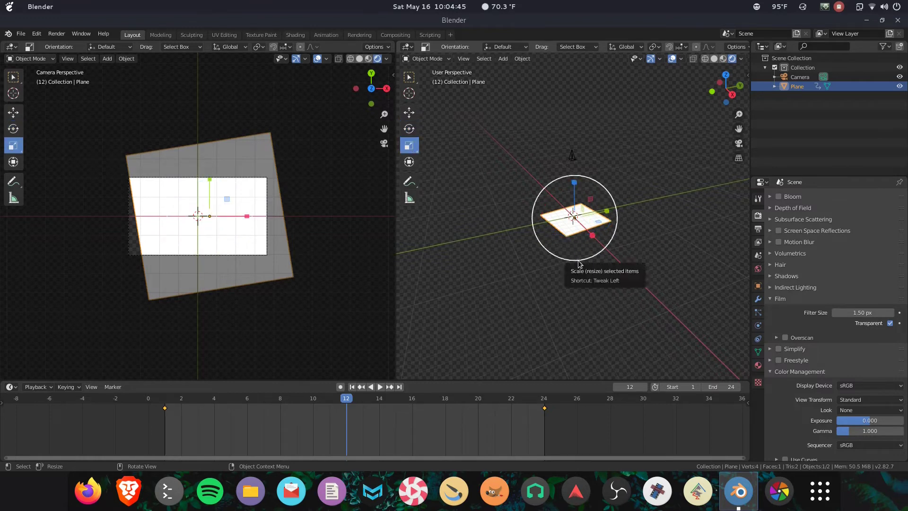
{"action": "left_click_drag", "start_coordinate": [578, 263], "coordinate": [587, 271]}
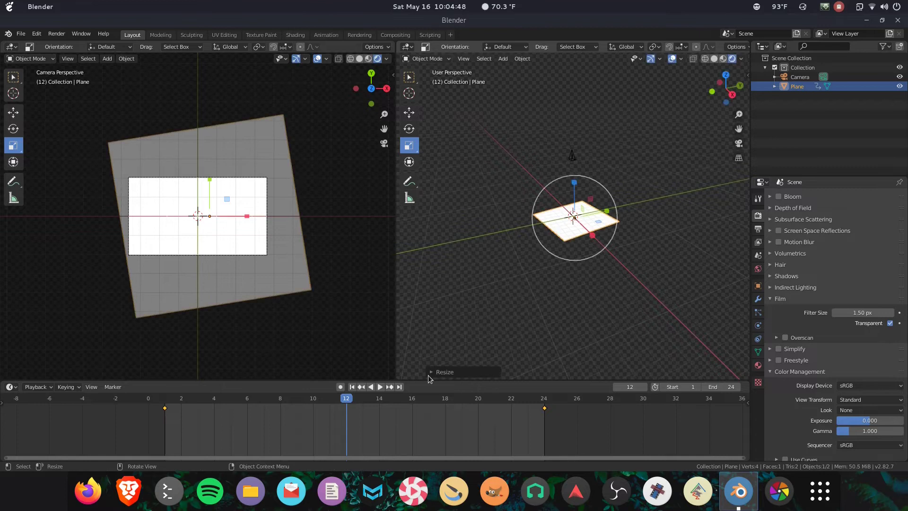
Step: At frame 1, nudge the plane right so it sits fully outside the camera frame
{"action": "left_click", "coordinate": [352, 388]}
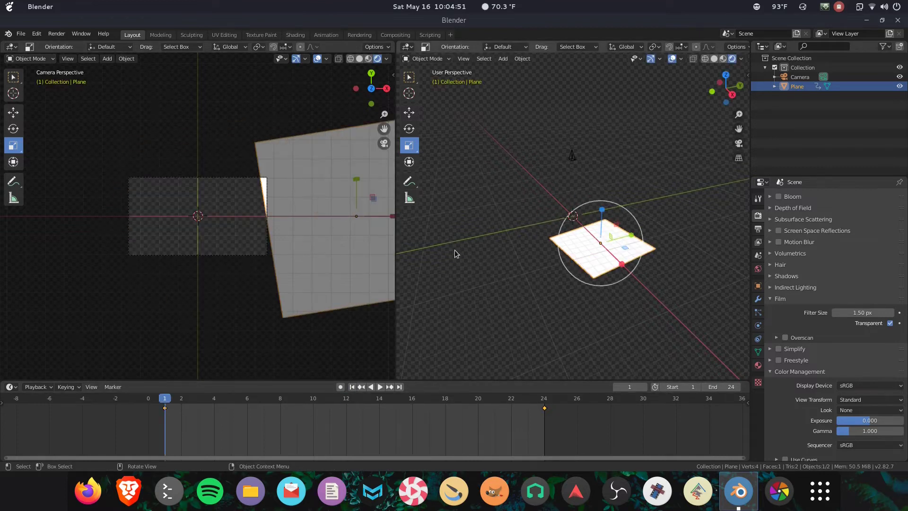
{"action": "left_click", "coordinate": [410, 113]}
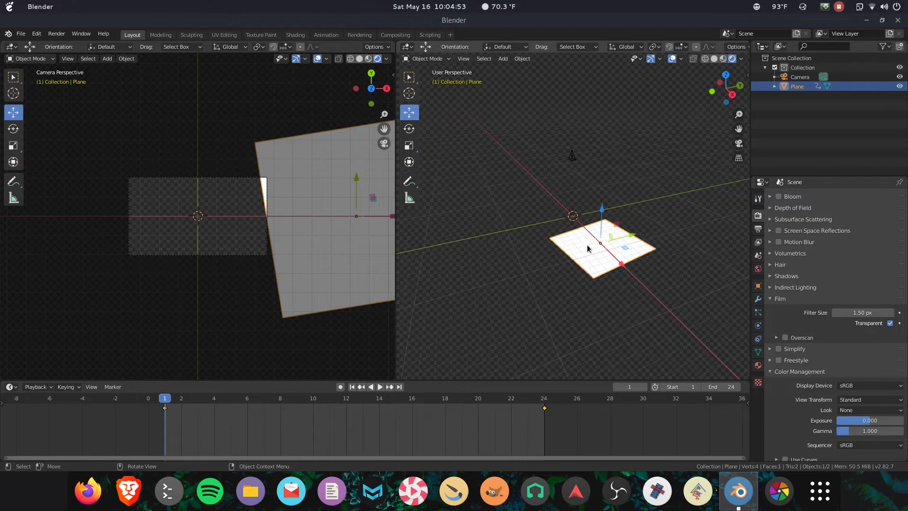
{"action": "left_click_drag", "start_coordinate": [621, 265], "coordinate": [624, 267]}
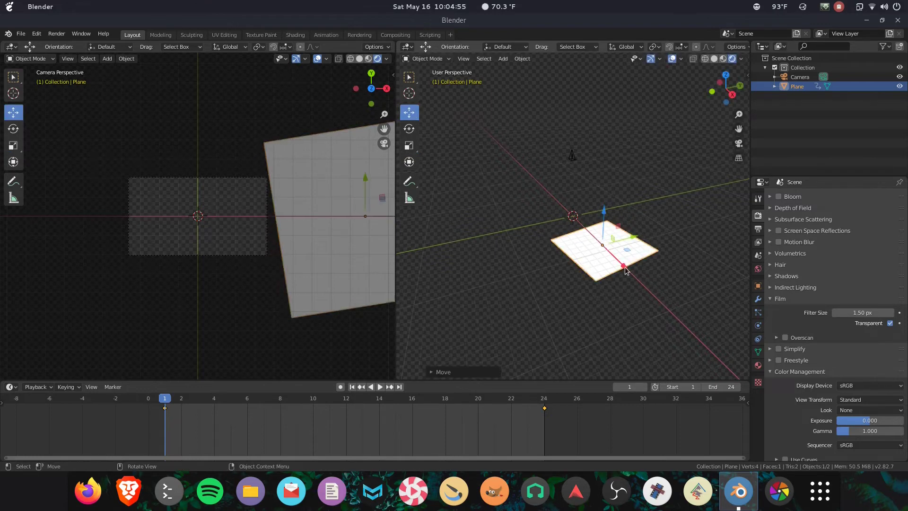
{"action": "right_click", "coordinate": [533, 268]}
{"action": "key", "text": "Escape"}
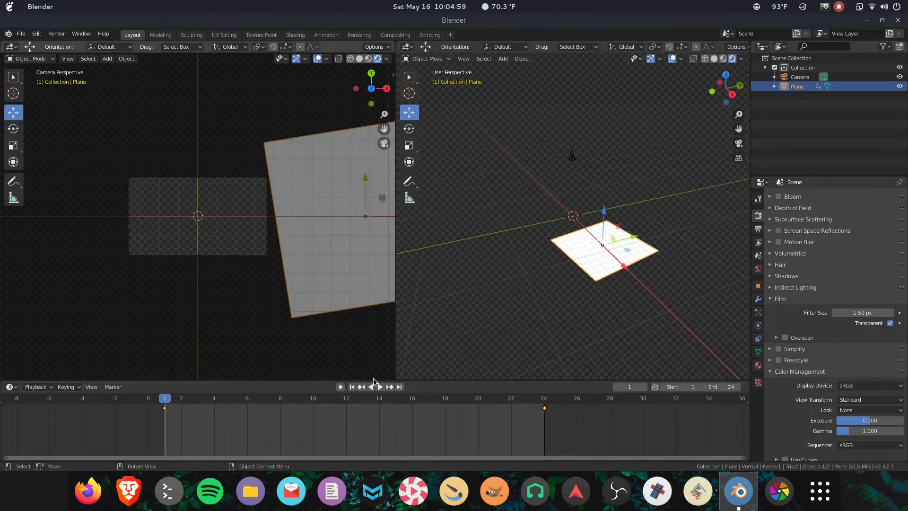
Step: At frame 24, push the plane further left along X and keyframe its Location
{"action": "left_click", "coordinate": [399, 387]}
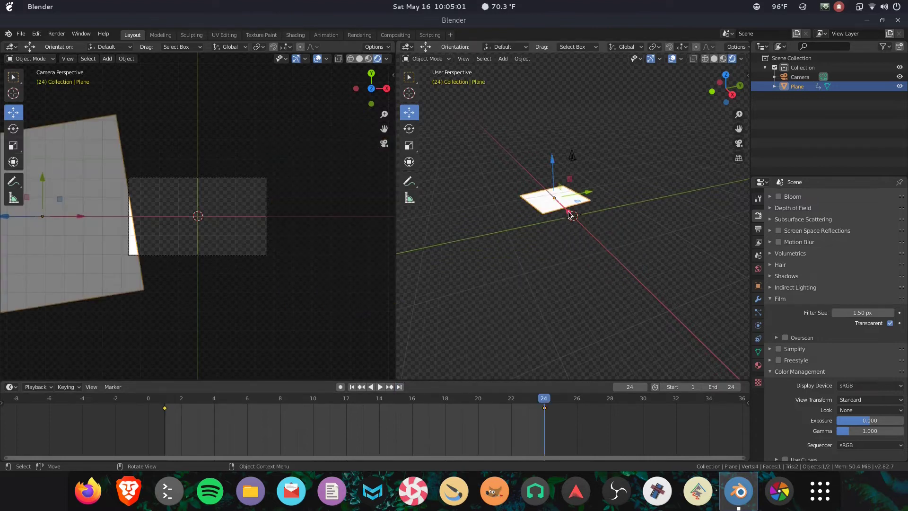
{"action": "left_click_drag", "start_coordinate": [569, 212], "coordinate": [563, 211]}
{"action": "key", "text": "i"}
{"action": "left_click", "coordinate": [550, 218]}
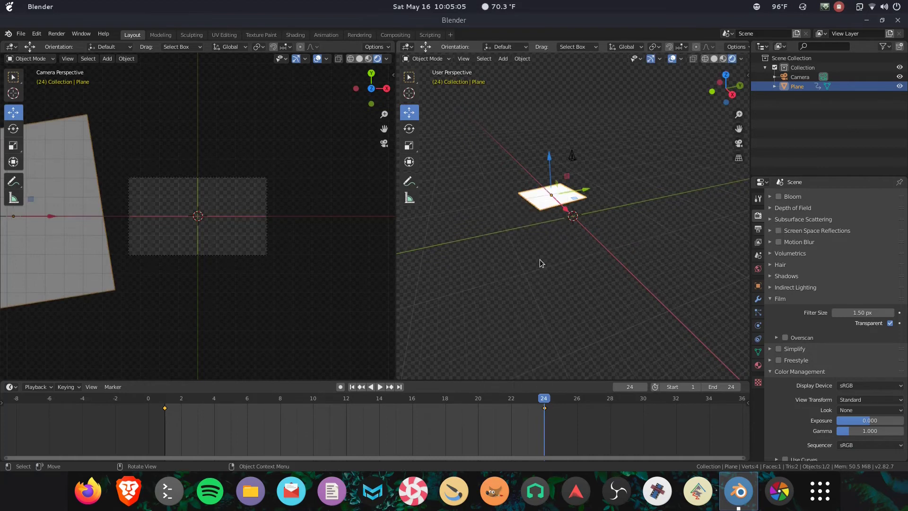
Step: Play the sweep back from frame 1 and from frame 12 to check it
{"action": "left_click", "coordinate": [352, 387]}
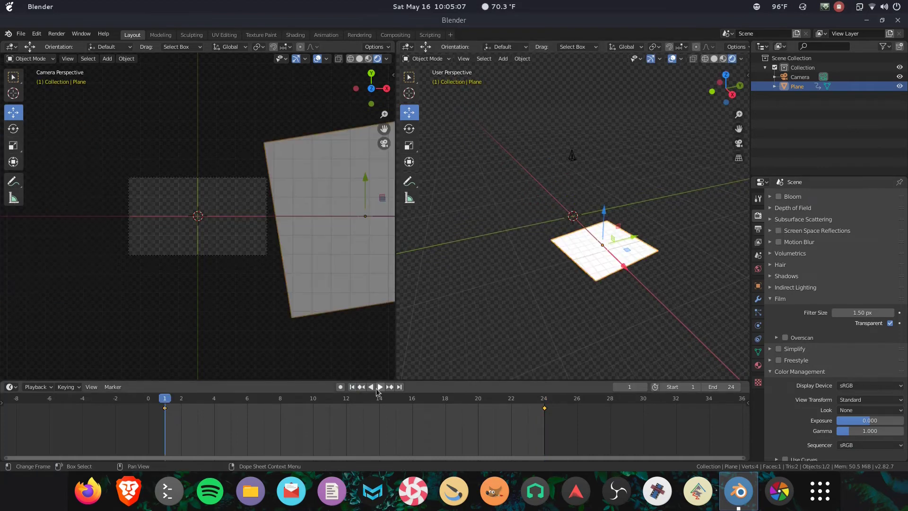
{"action": "left_click", "coordinate": [376, 387]}
{"action": "left_click", "coordinate": [376, 387]}
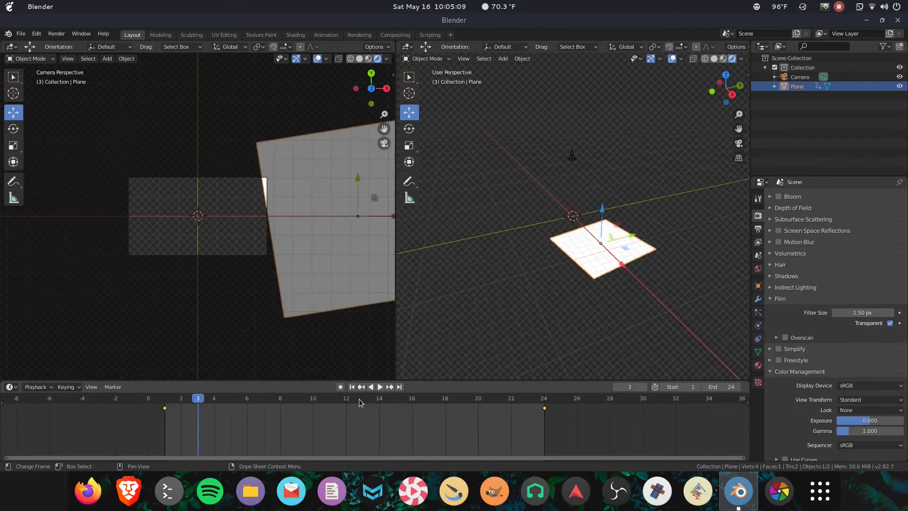
{"action": "left_click", "coordinate": [348, 402]}
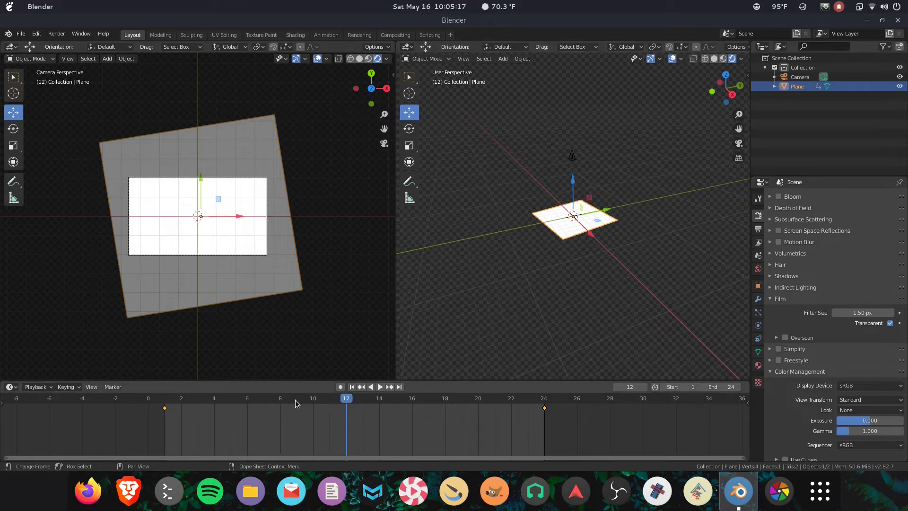
{"action": "key", "text": "space"}
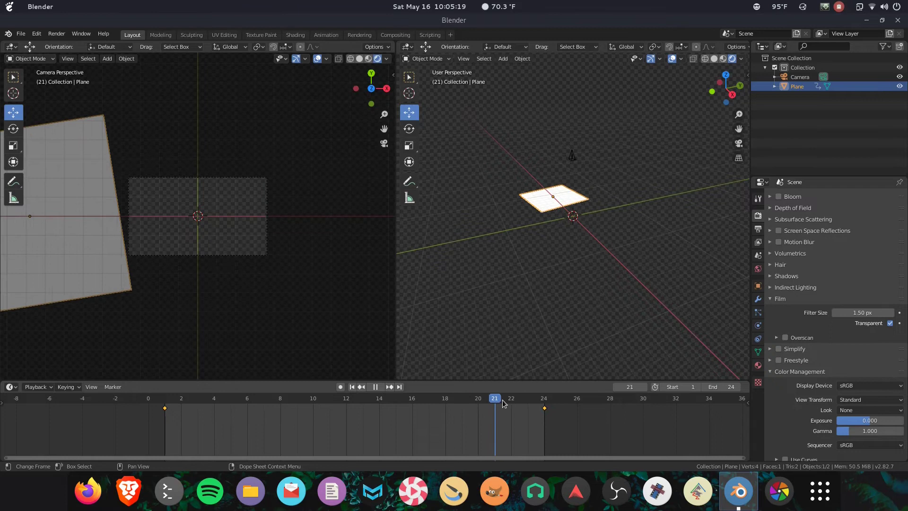
{"action": "key", "text": "space"}
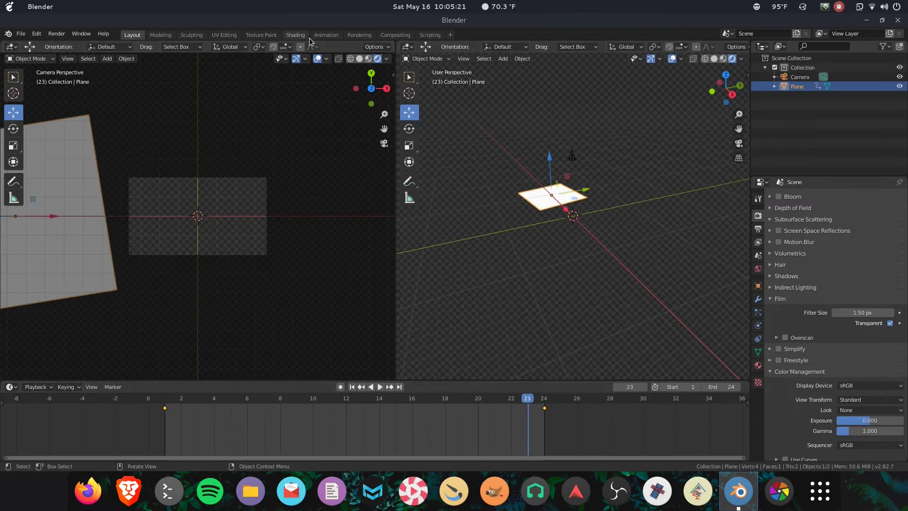
Step: In the Animation workspace, show the Graph Editor curves, enlarged and framed on the location curve
{"action": "left_click", "coordinate": [323, 35]}
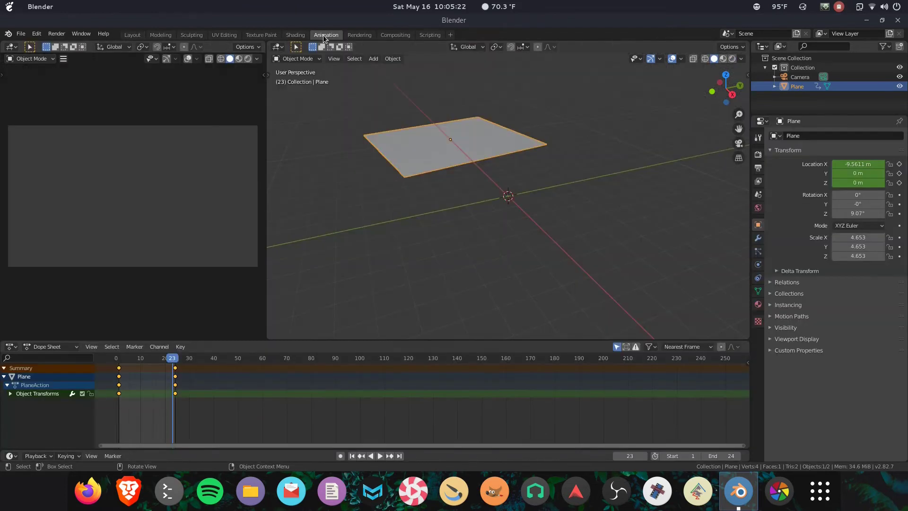
{"action": "left_click", "coordinate": [90, 347]}
{"action": "left_click", "coordinate": [116, 145]}
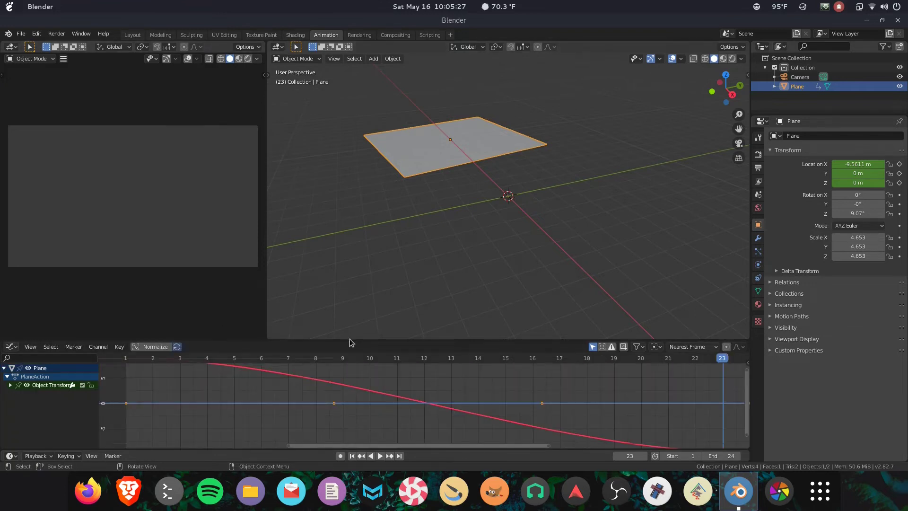
{"action": "left_click_drag", "start_coordinate": [350, 340], "coordinate": [352, 274]}
{"action": "key", "text": "Home"}
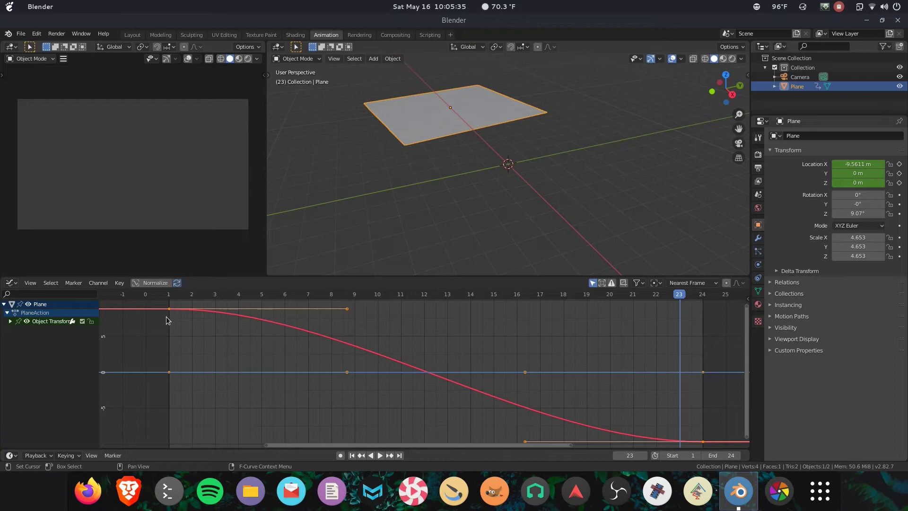
Step: Set the plane's location keyframes to Linear via Key > Interpolation Mode
{"action": "left_click", "coordinate": [141, 320]}
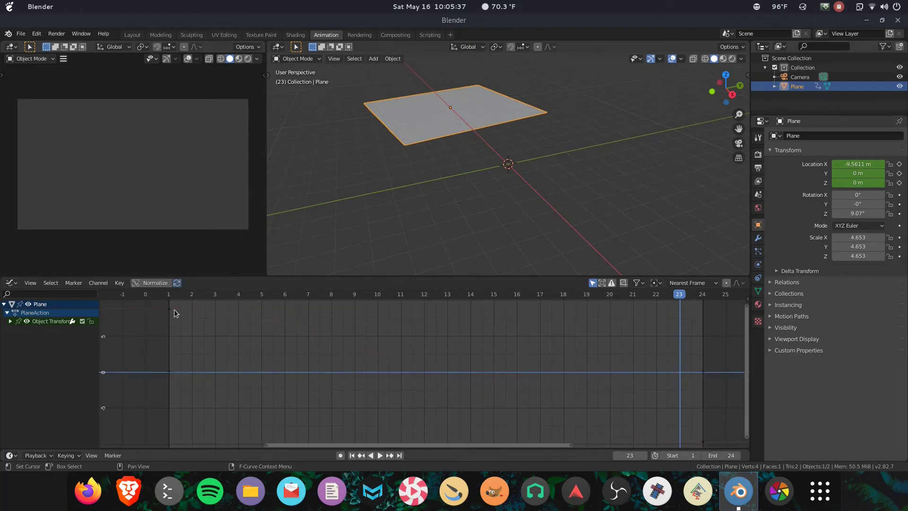
{"action": "left_click", "coordinate": [170, 310]}
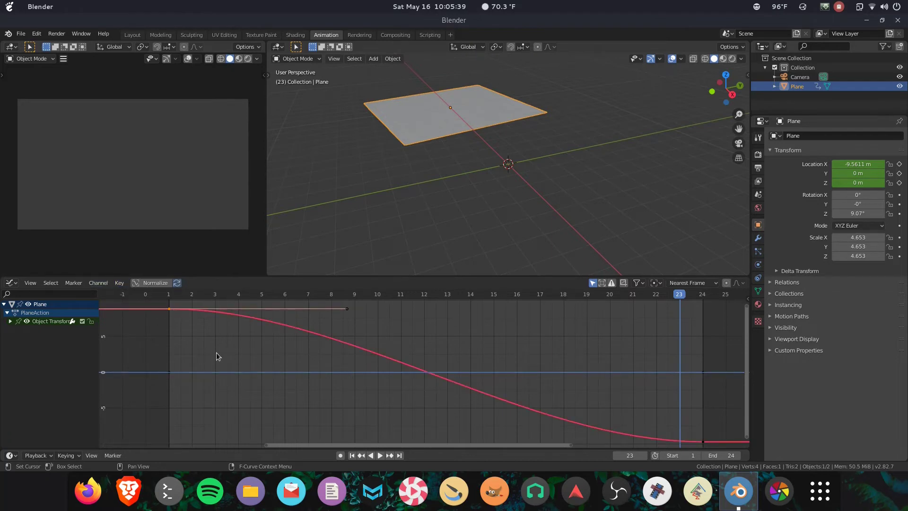
{"action": "left_click", "coordinate": [118, 283]}
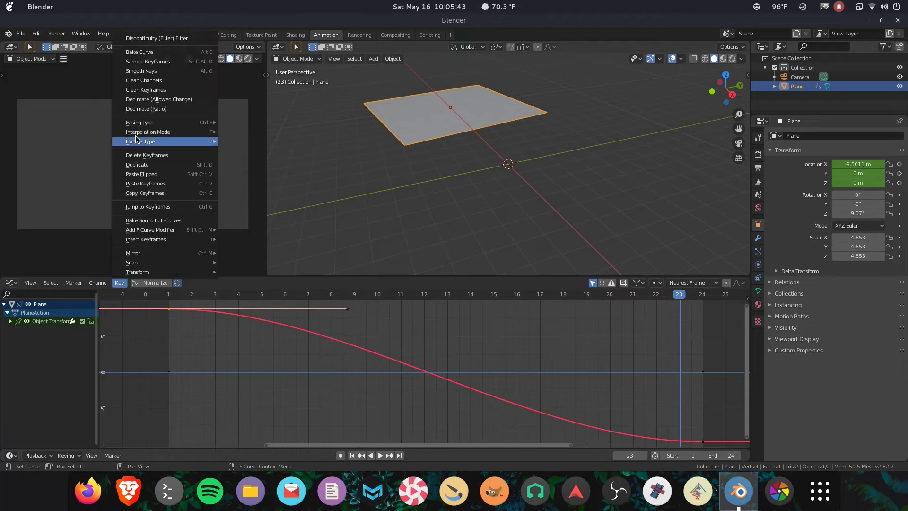
{"action": "mouse_move", "coordinate": [137, 134]}
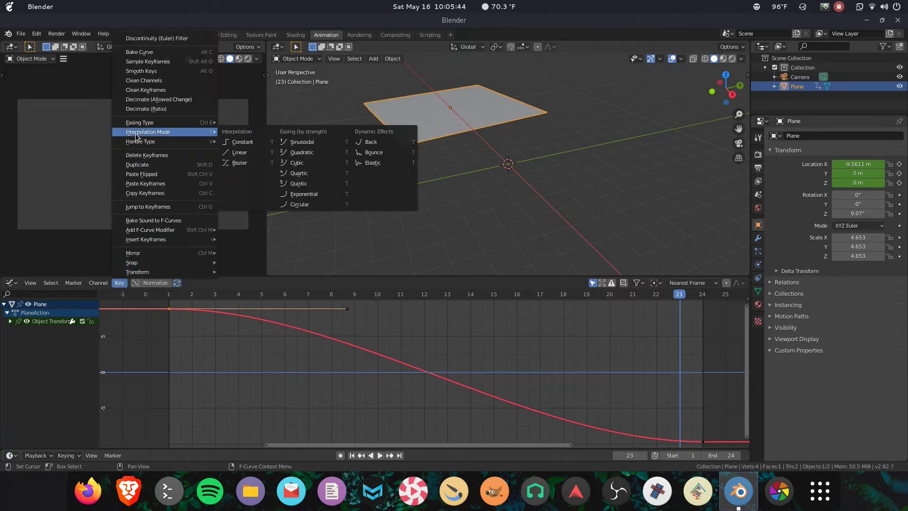
{"action": "left_click", "coordinate": [234, 152]}
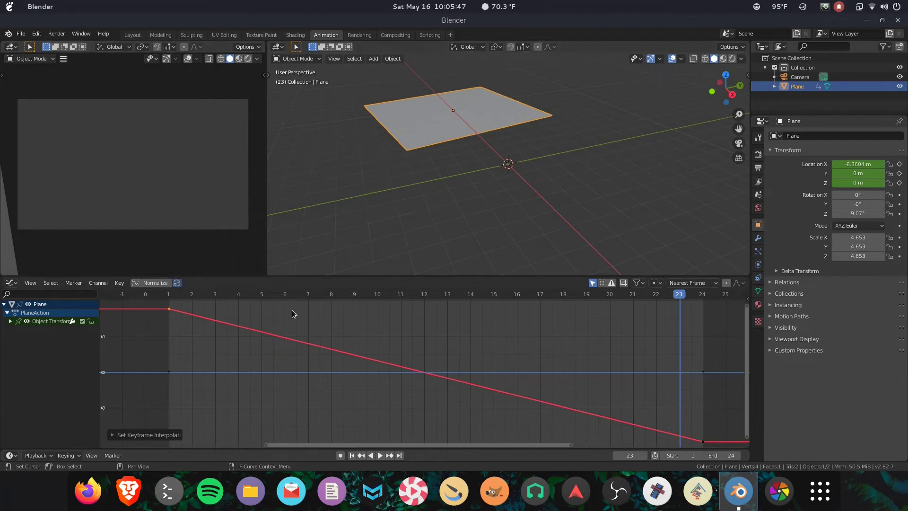
Step: Return to Layout, play the linear sweep twice, and rewind to frame 1
{"action": "left_click", "coordinate": [132, 34]}
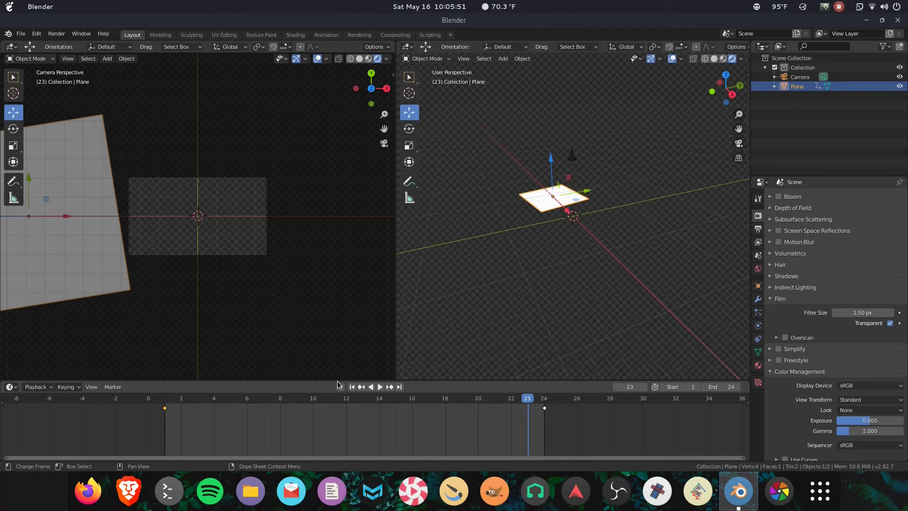
{"action": "left_click", "coordinate": [380, 387]}
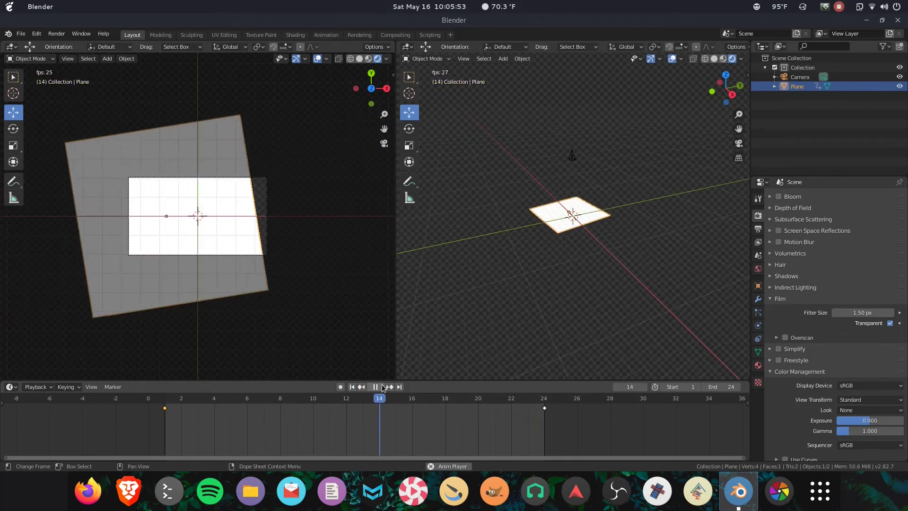
{"action": "left_click", "coordinate": [382, 387]}
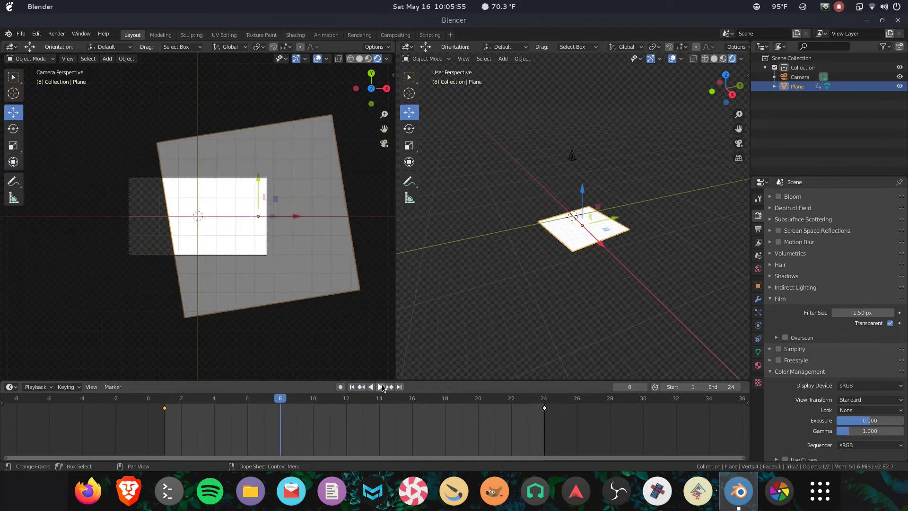
{"action": "left_click", "coordinate": [352, 387]}
{"action": "left_click", "coordinate": [376, 386]}
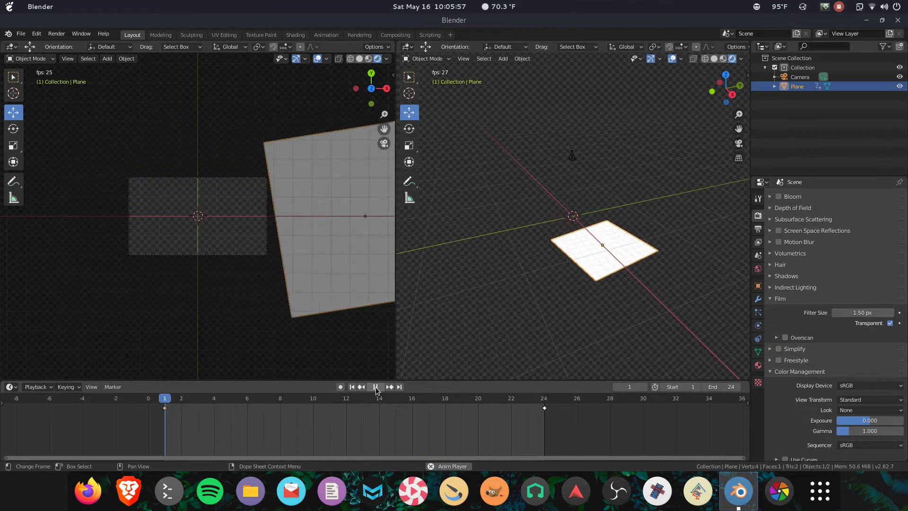
{"action": "left_click", "coordinate": [377, 387]}
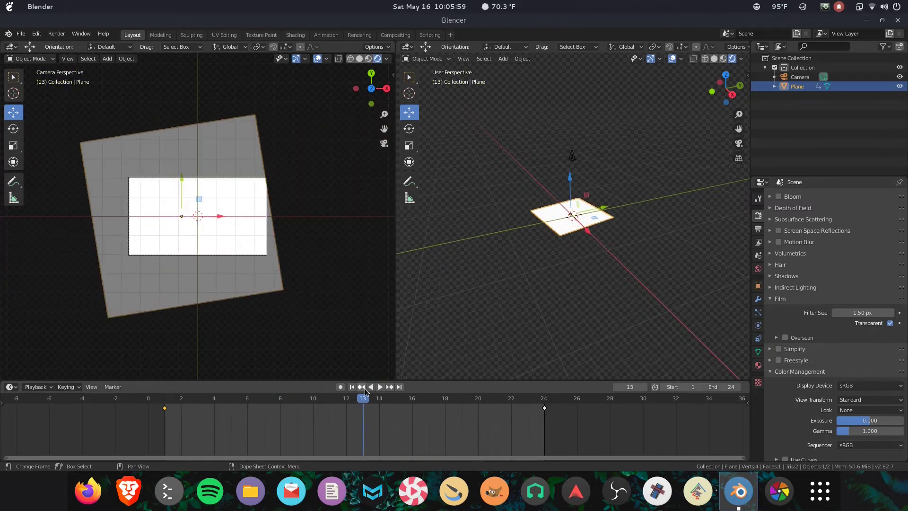
{"action": "left_click", "coordinate": [352, 386]}
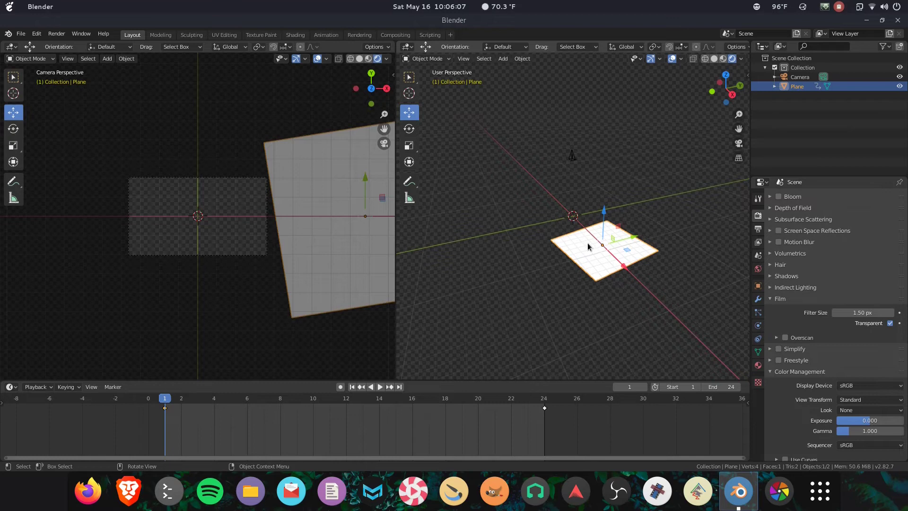
Step: Set the plane material's Emission Color to bright green and preview the animation
{"action": "left_click", "coordinate": [758, 365]}
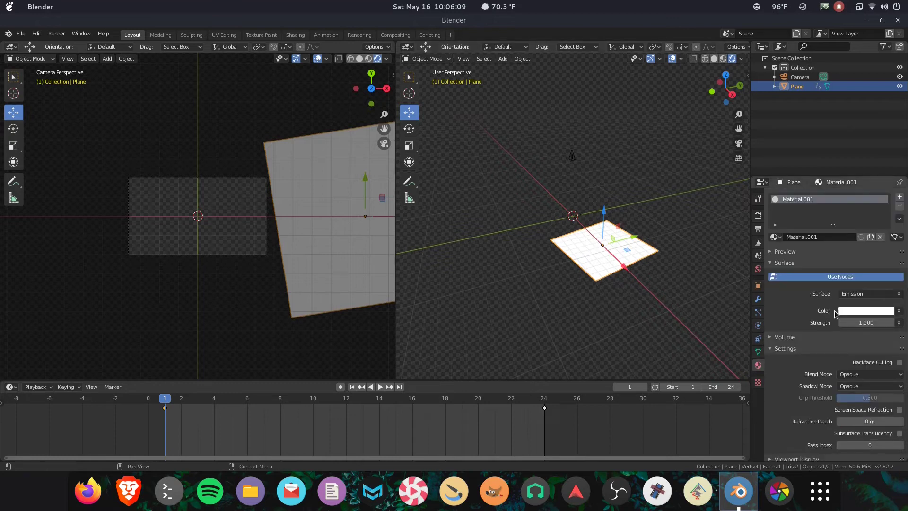
{"action": "left_click", "coordinate": [851, 311]}
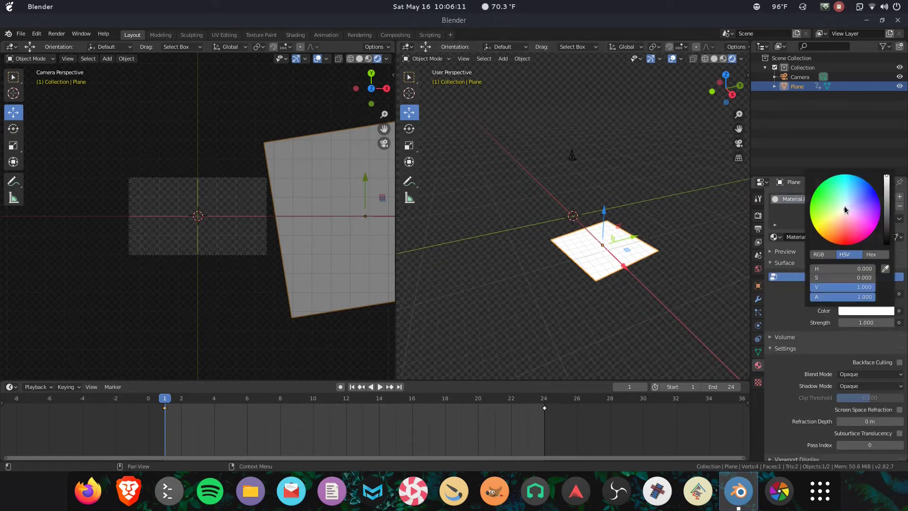
{"action": "left_click_drag", "start_coordinate": [844, 206], "coordinate": [813, 193]}
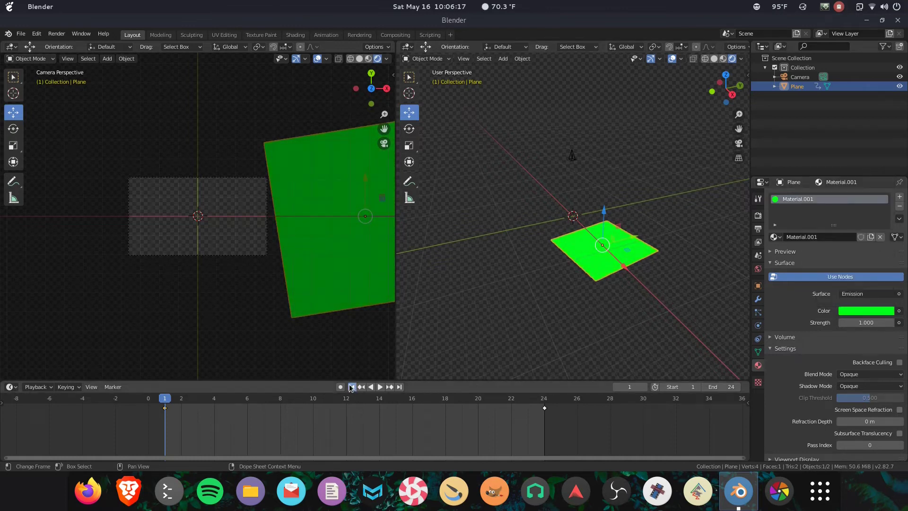
{"action": "left_click", "coordinate": [379, 387]}
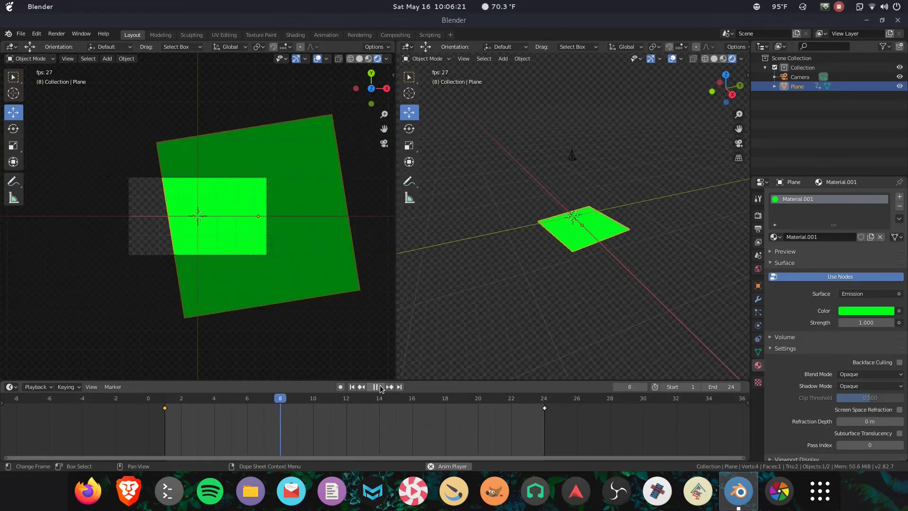
{"action": "left_click", "coordinate": [376, 387]}
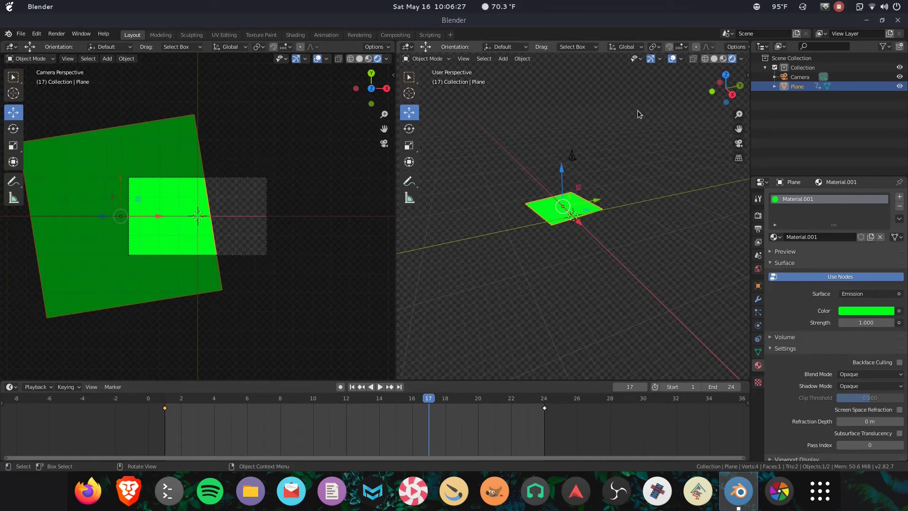
{"action": "left_click", "coordinate": [757, 229]}
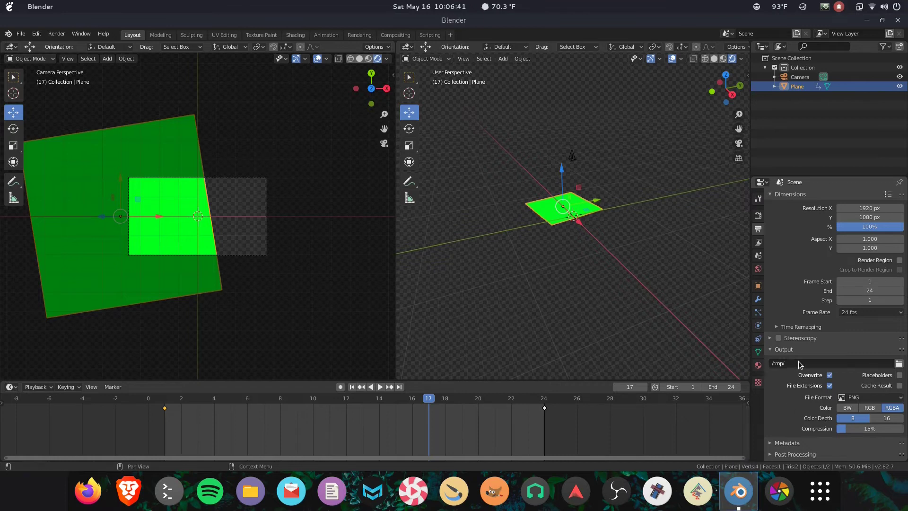
Step: Change the render output folder from /tmp/ to the Desktop via the file browser
{"action": "left_click", "coordinate": [899, 363]}
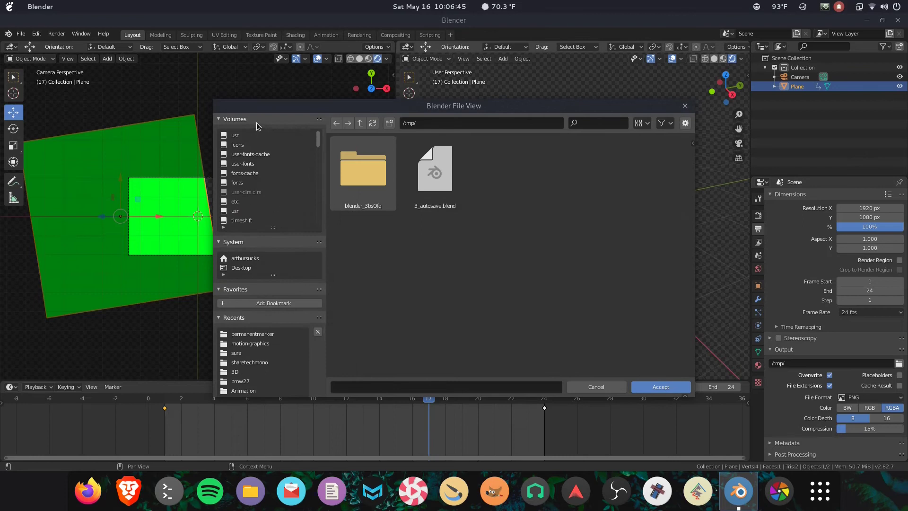
{"action": "left_click", "coordinate": [242, 268]}
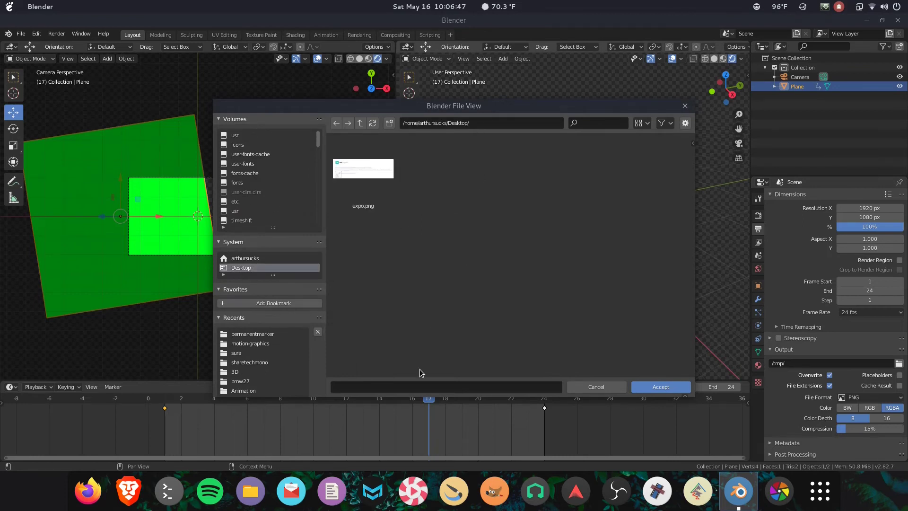
{"action": "left_click", "coordinate": [660, 387]}
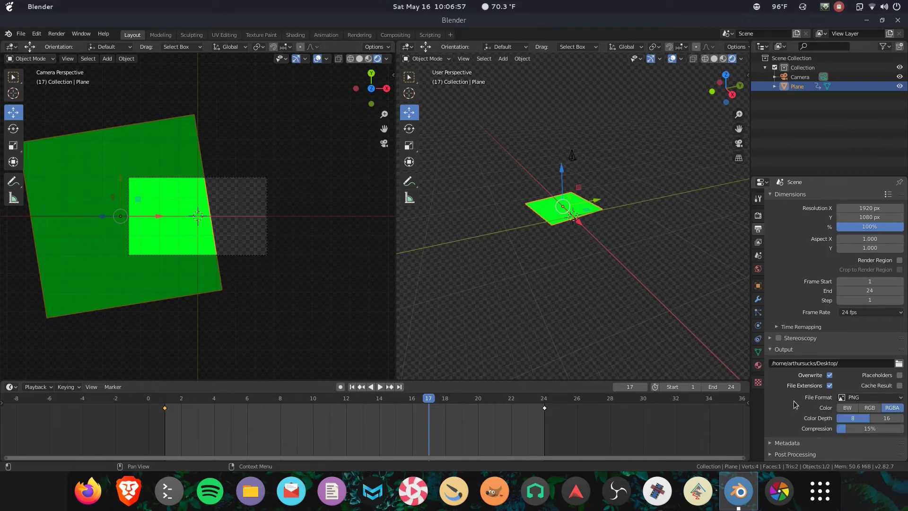
Step: Switch the output File Format from PNG to FFmpeg video and expand Encoding
{"action": "left_click", "coordinate": [891, 400]}
{"action": "left_click", "coordinate": [872, 346]}
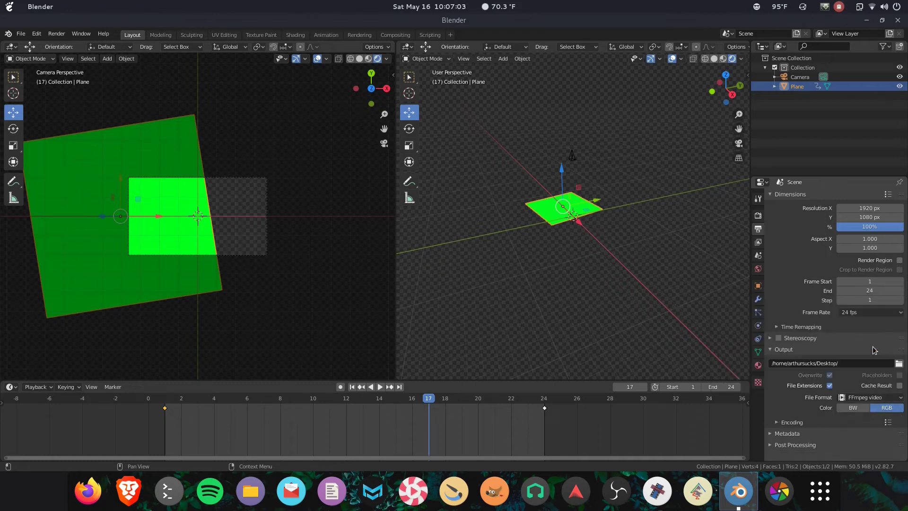
{"action": "left_click", "coordinate": [780, 422]}
{"action": "scroll", "coordinate": [786, 393], "scroll_direction": "down", "scroll_amount": 5}
{"action": "scroll", "coordinate": [786, 393], "scroll_direction": "down", "scroll_amount": 2}
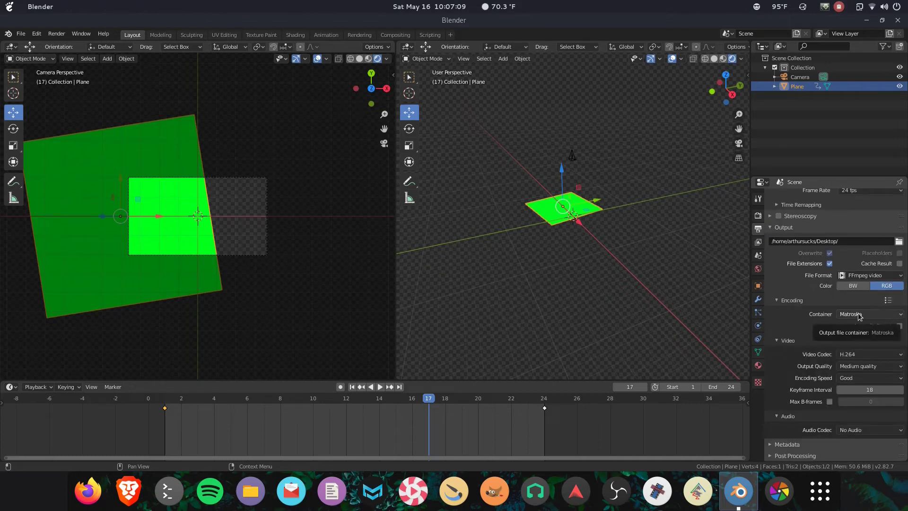
Step: Choose WEBM / VP9 codec, RGBA colour, Perceptually lossless quality and Slowest encoding speed
{"action": "left_click", "coordinate": [867, 354]}
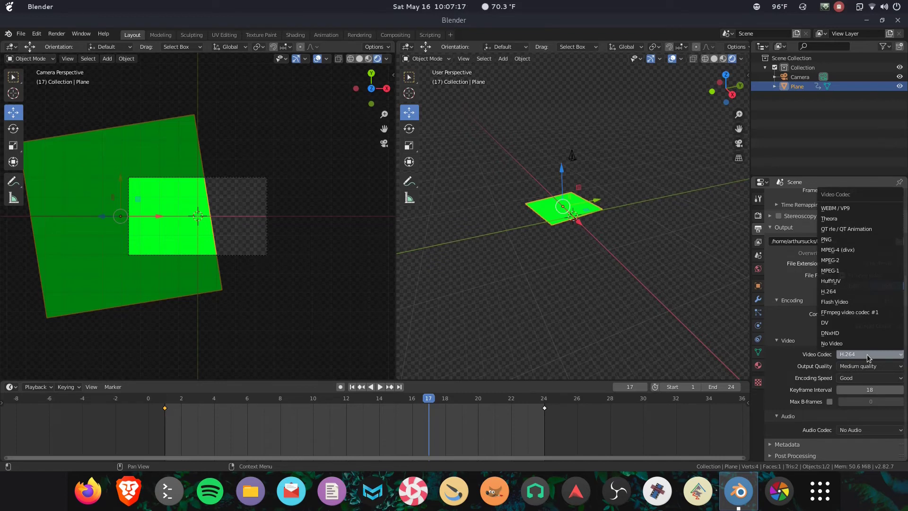
{"action": "left_click", "coordinate": [857, 207]}
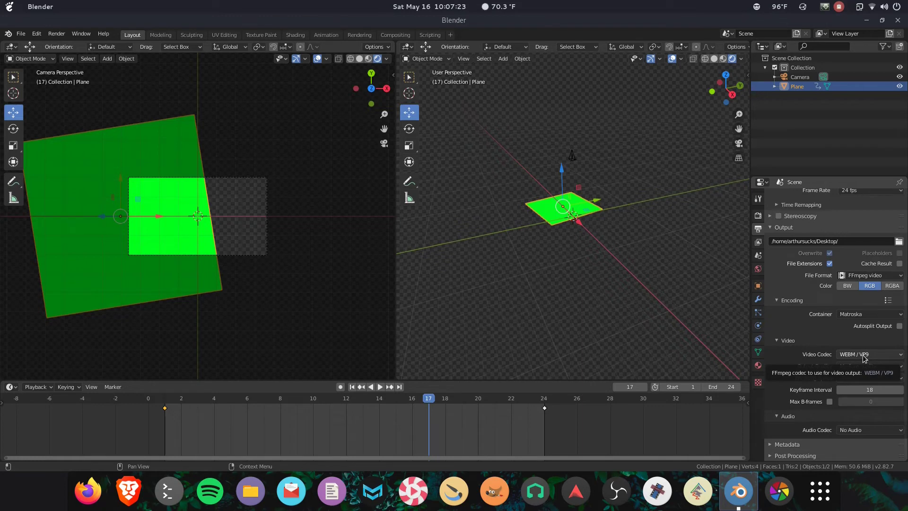
{"action": "left_click", "coordinate": [892, 286]}
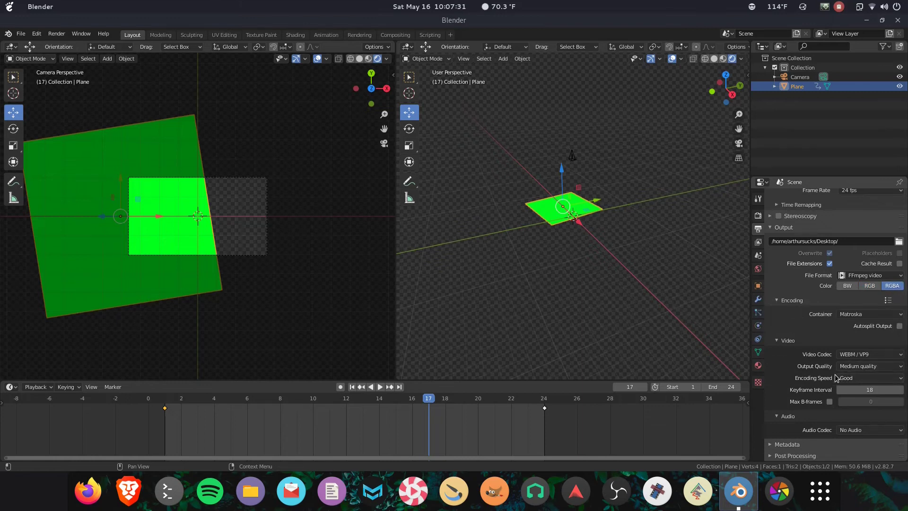
{"action": "left_click", "coordinate": [875, 366]}
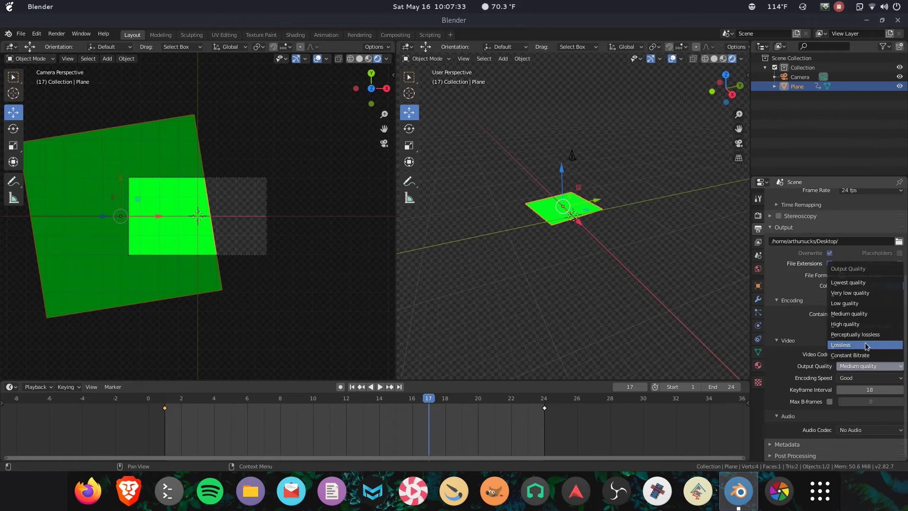
{"action": "left_click", "coordinate": [868, 335]}
{"action": "left_click", "coordinate": [867, 377]}
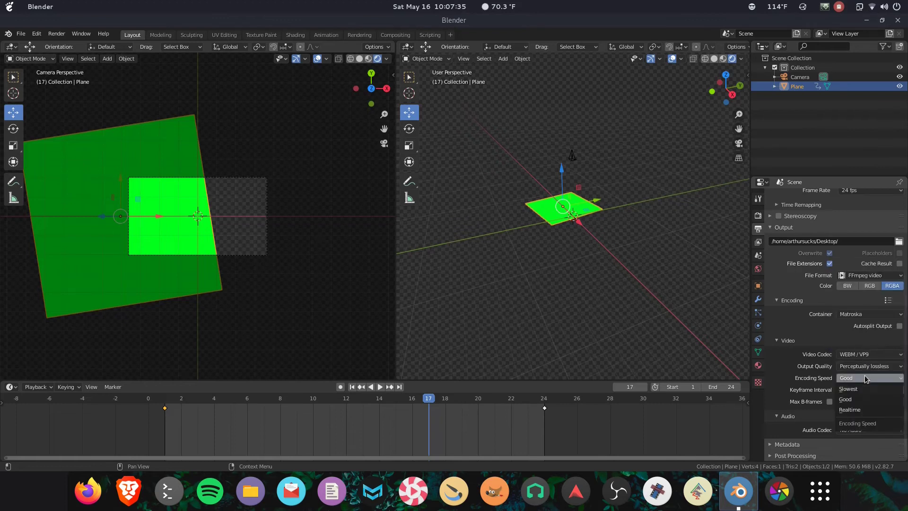
{"action": "left_click", "coordinate": [863, 387]}
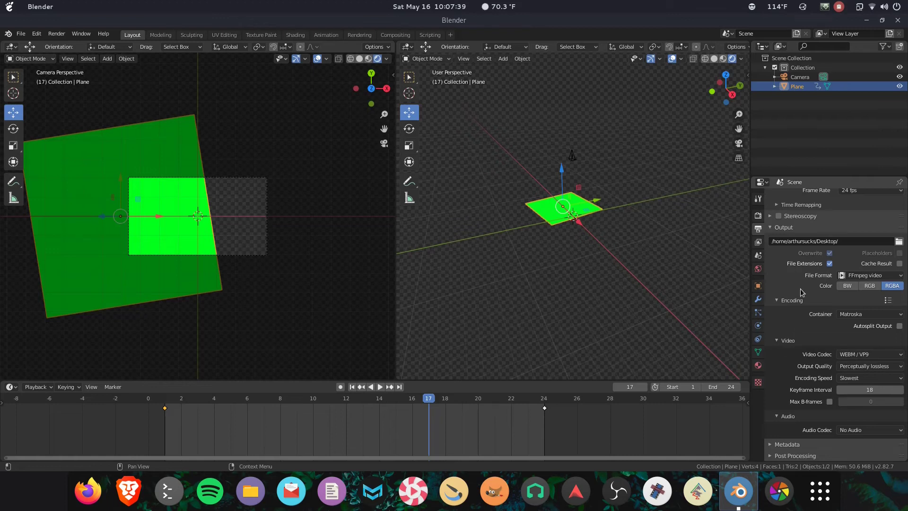
{"action": "left_click", "coordinate": [851, 241]}
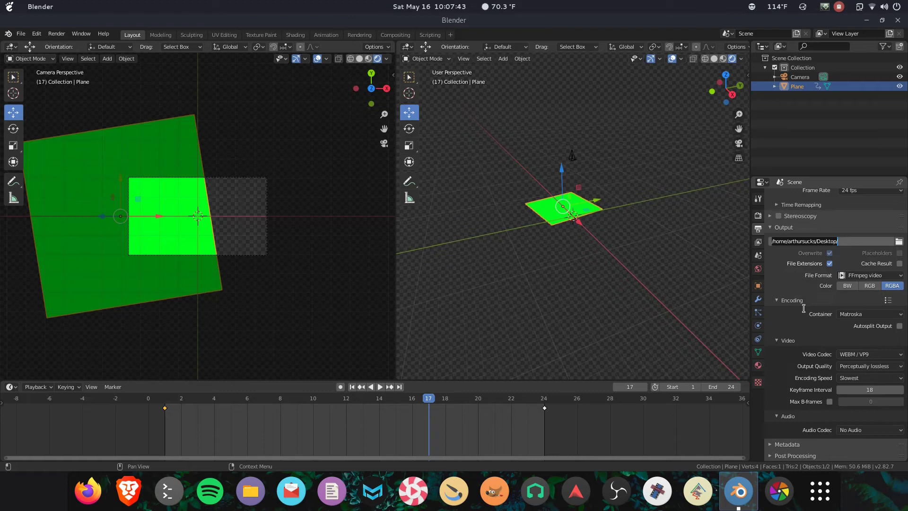
Step: Check the output path in the file browser, cancel it, and launch Render Animation
{"action": "left_click", "coordinate": [851, 241]}
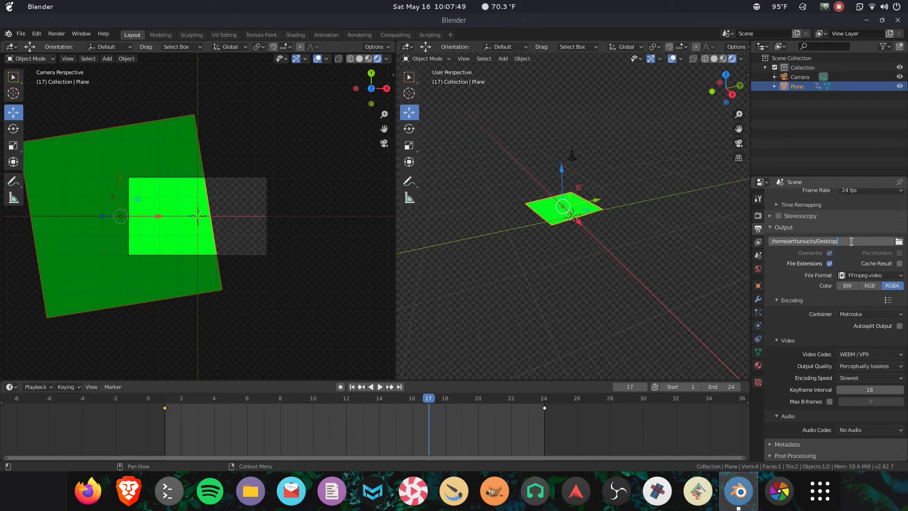
{"action": "left_click", "coordinate": [898, 241]}
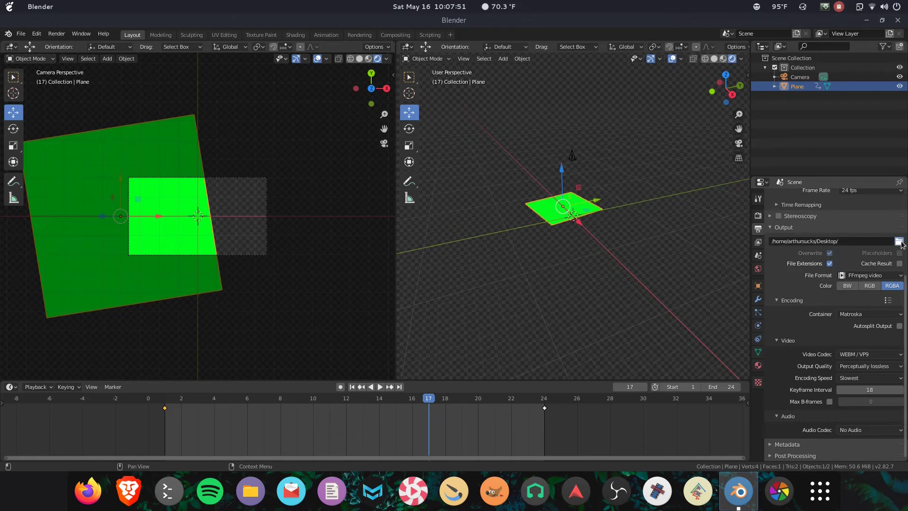
{"action": "left_click", "coordinate": [379, 385]}
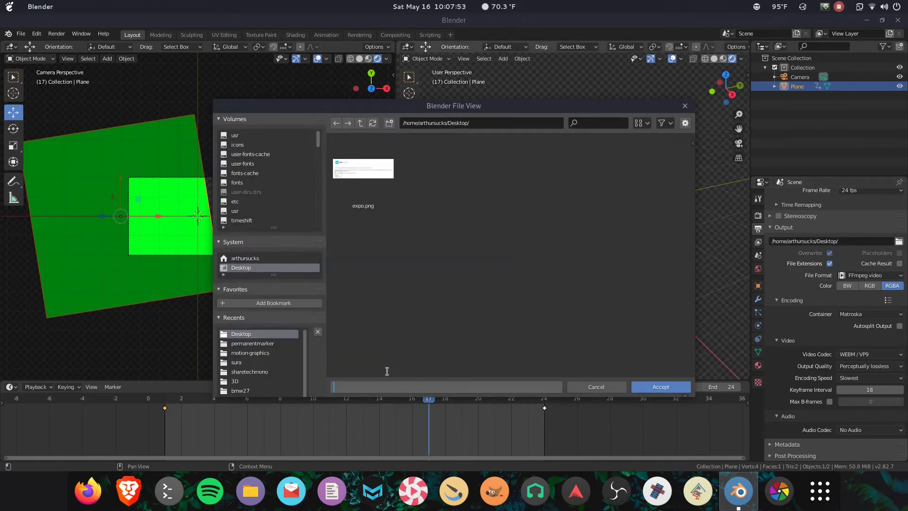
{"action": "left_click", "coordinate": [584, 387]}
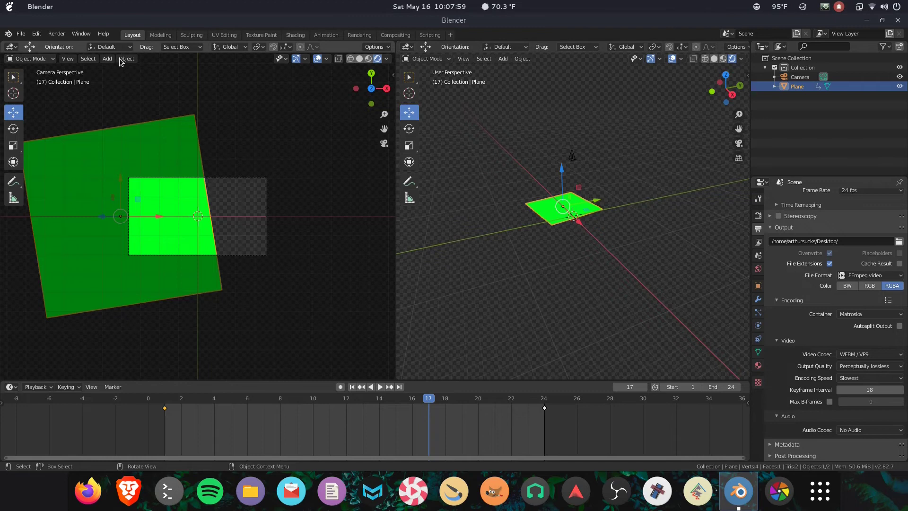
{"action": "left_click", "coordinate": [56, 34]}
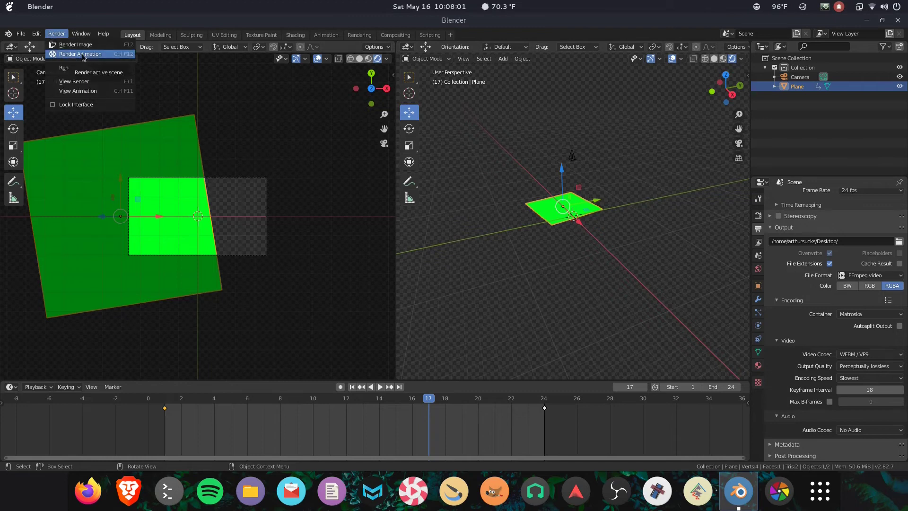
{"action": "left_click", "coordinate": [81, 55]}
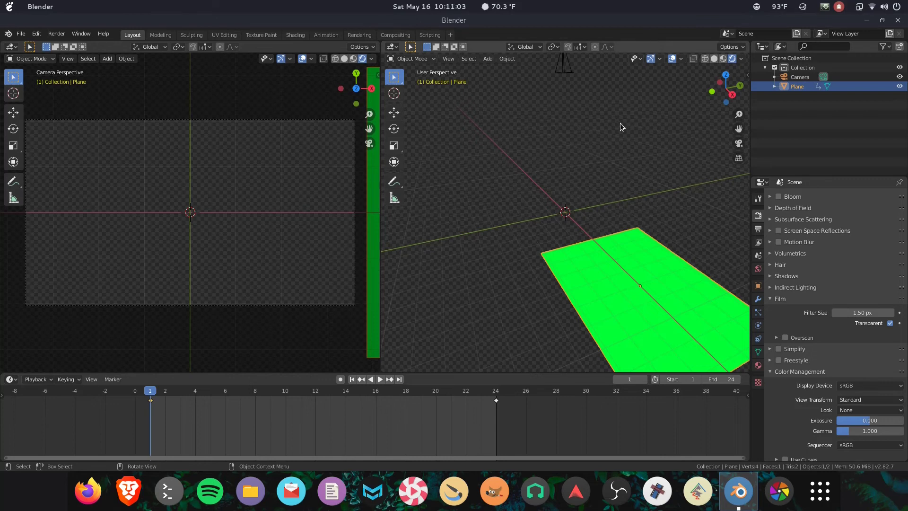
Step: In Output properties, set File Format to FFmpeg video and expand Encoding
{"action": "scroll", "coordinate": [271, 248], "scroll_direction": "down", "scroll_amount": 2}
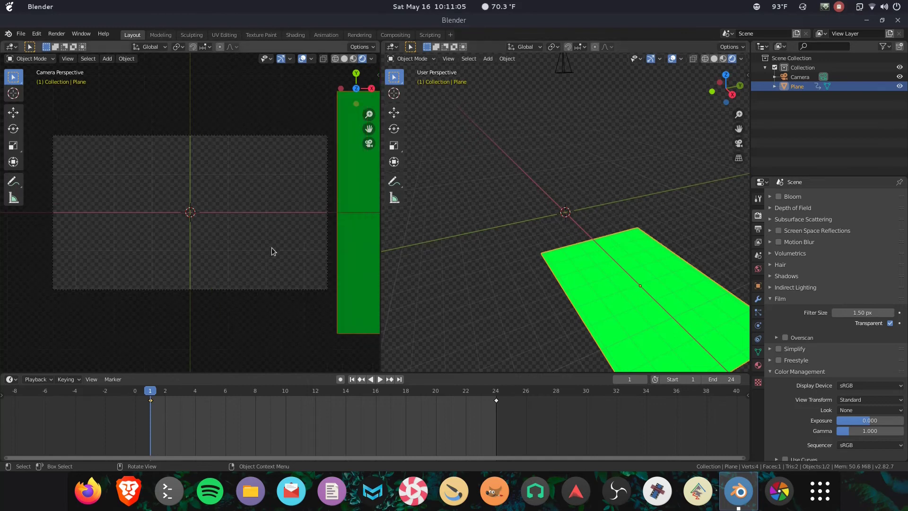
{"action": "scroll", "coordinate": [531, 314], "scroll_direction": "down", "scroll_amount": 2}
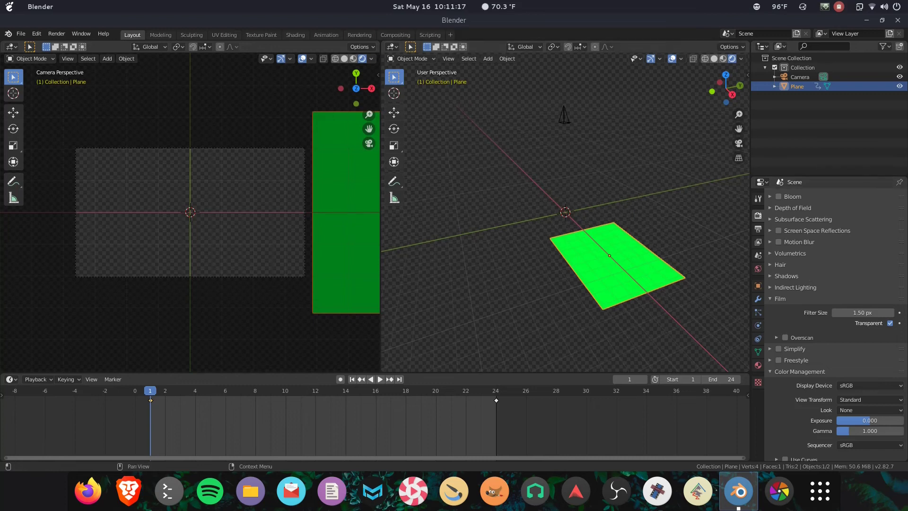
{"action": "left_click", "coordinate": [758, 229]}
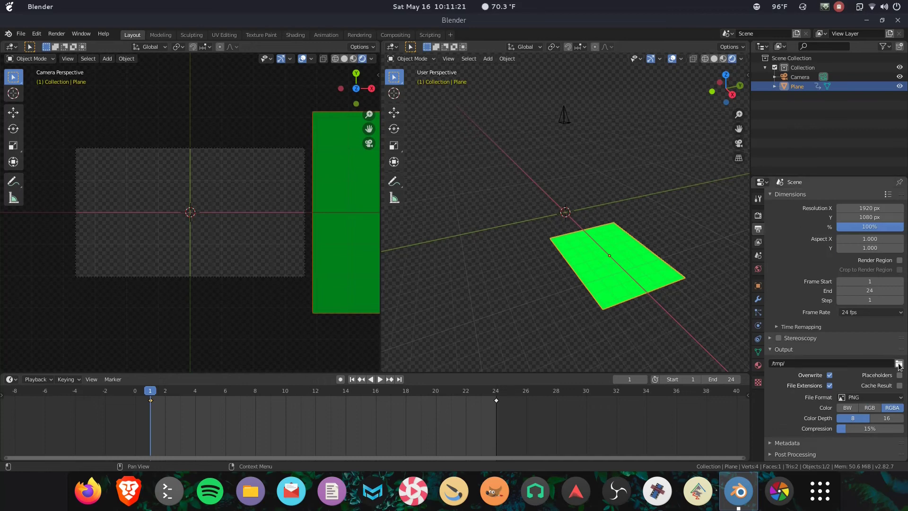
{"action": "left_click", "coordinate": [862, 399]}
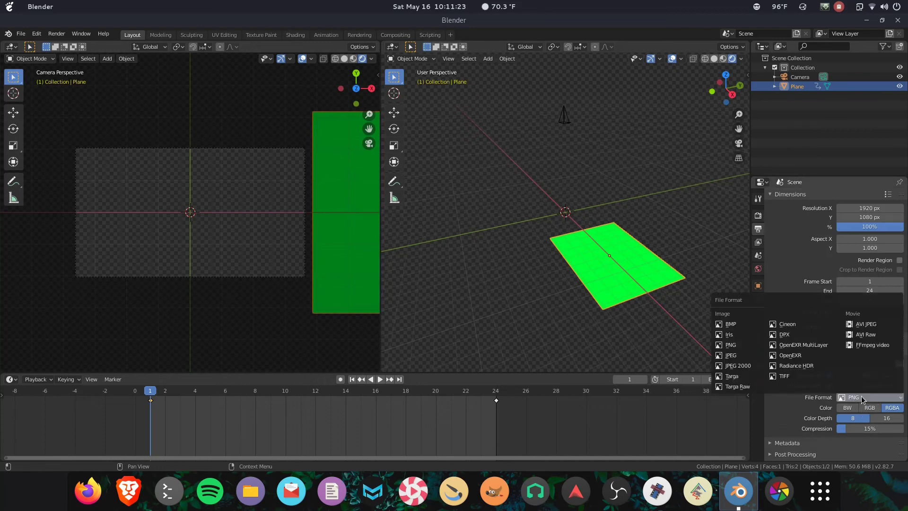
{"action": "left_click", "coordinate": [877, 349]}
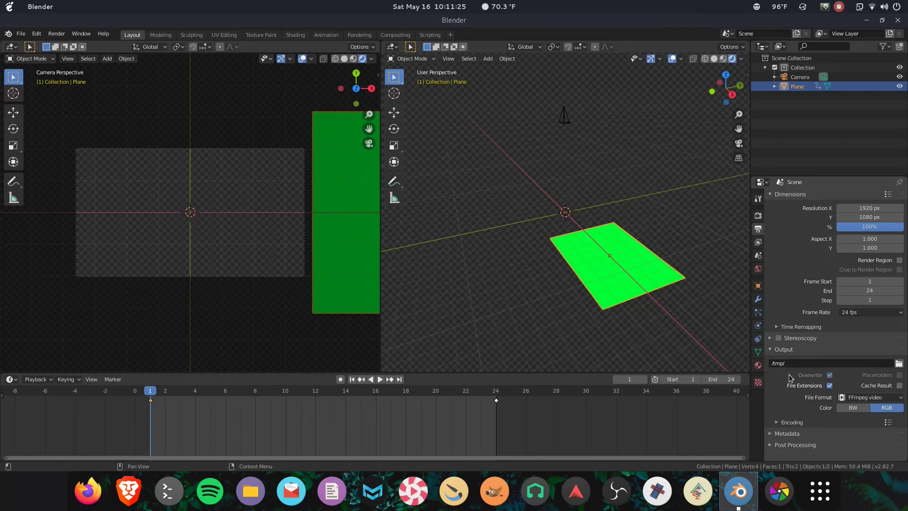
{"action": "left_click", "coordinate": [789, 419]}
Step: Reapply WEBM / VP9 codec, Perceptually lossless quality and Slowest speed, then browse the output path
{"action": "scroll", "coordinate": [796, 397], "scroll_direction": "down", "scroll_amount": 5}
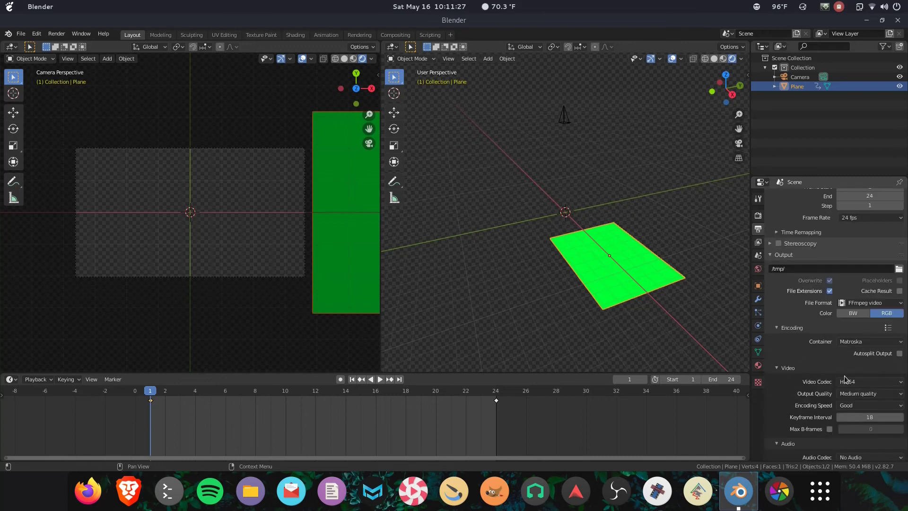
{"action": "left_click", "coordinate": [865, 383]}
{"action": "left_click", "coordinate": [863, 235]}
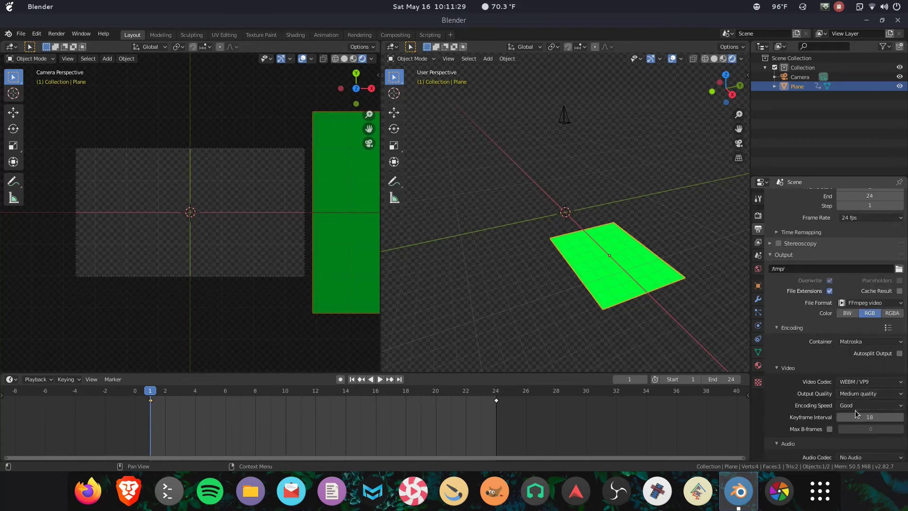
{"action": "left_click", "coordinate": [865, 394]}
{"action": "left_click", "coordinate": [865, 362]}
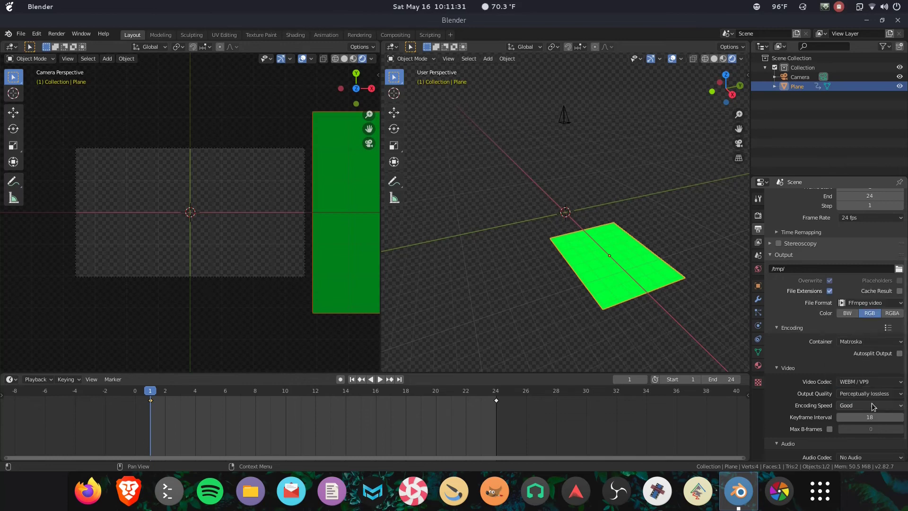
{"action": "left_click", "coordinate": [869, 406]}
{"action": "left_click", "coordinate": [863, 415]}
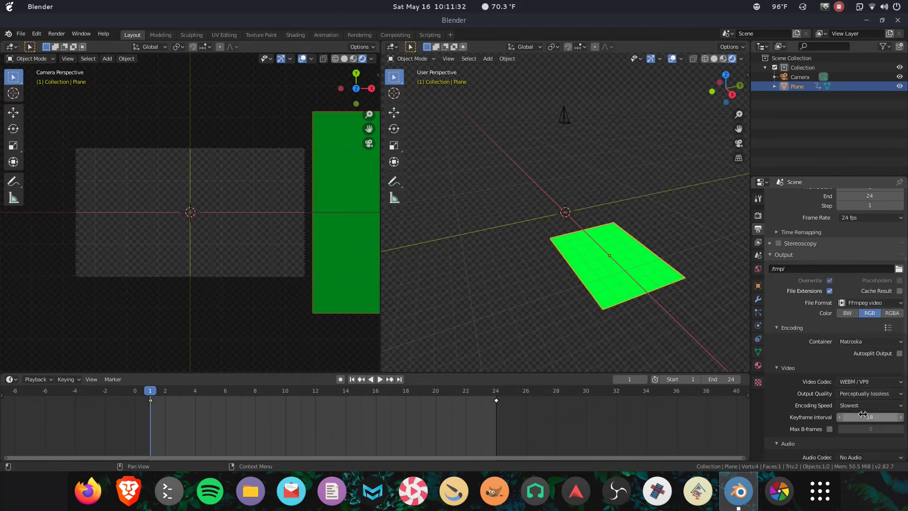
{"action": "left_click", "coordinate": [899, 269]}
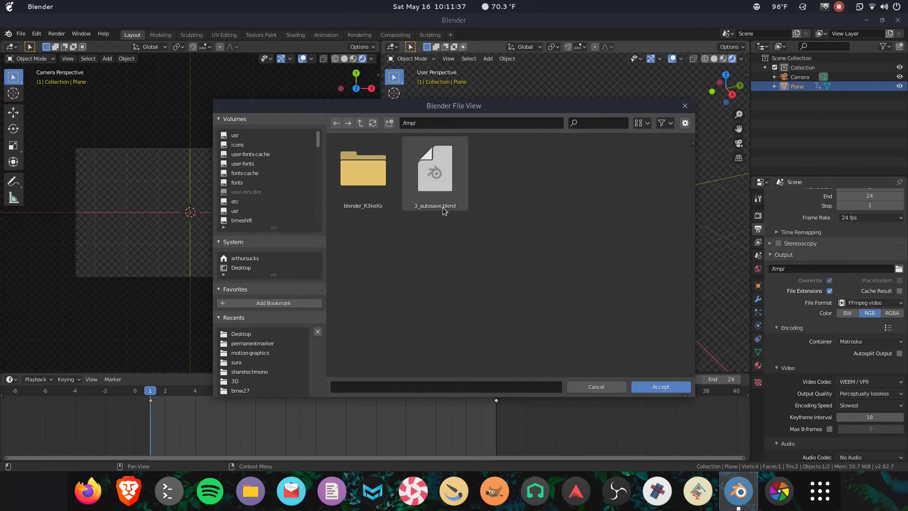
Step: Save the render output as green.mkv on the Desktop and set Color to RGBA
{"action": "left_click", "coordinate": [258, 267]}
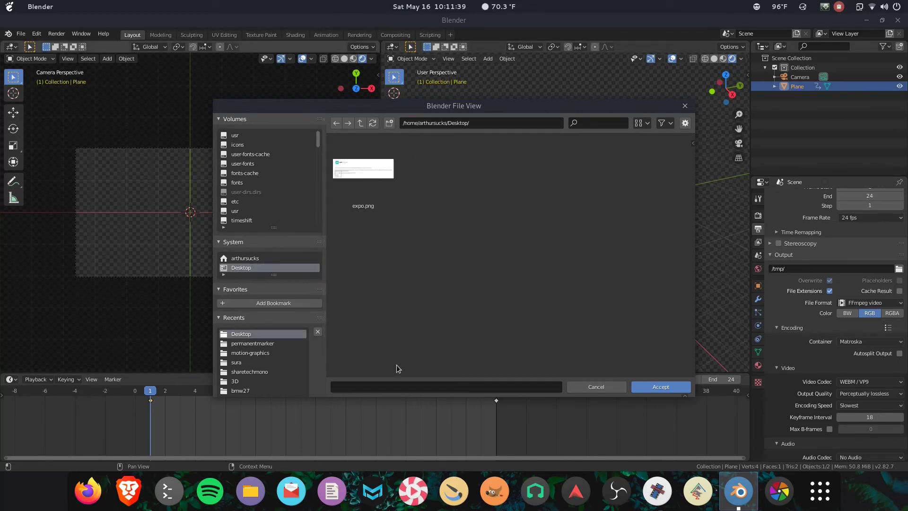
{"action": "left_click", "coordinate": [401, 387]}
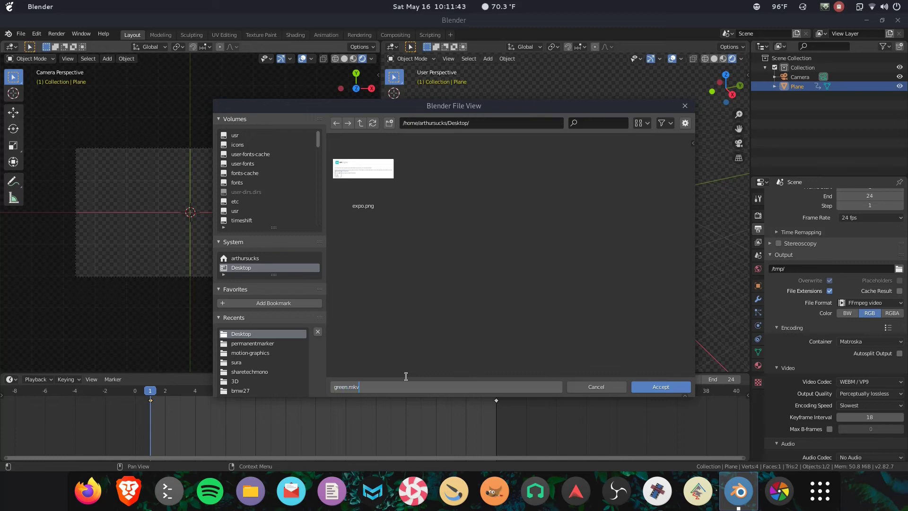
{"action": "type", "text": "green.mkv"}
{"action": "left_click", "coordinate": [648, 391]}
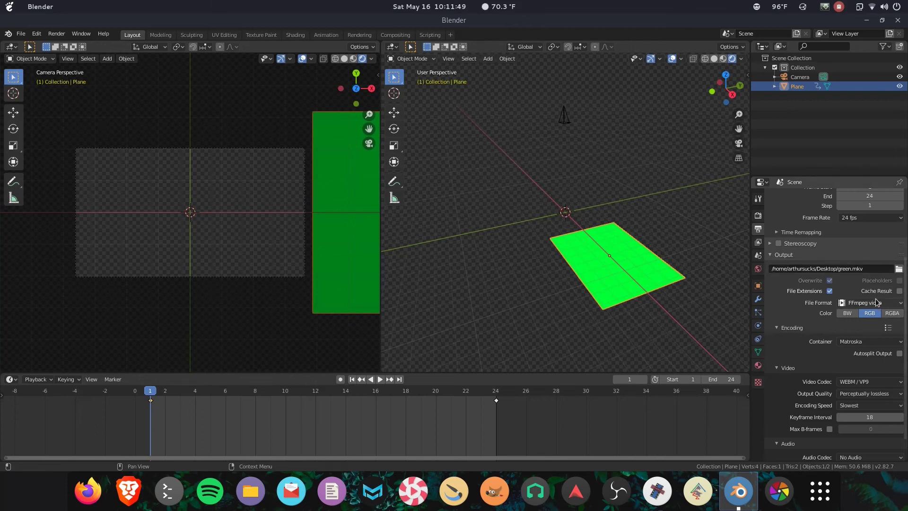
{"action": "left_click", "coordinate": [892, 313]}
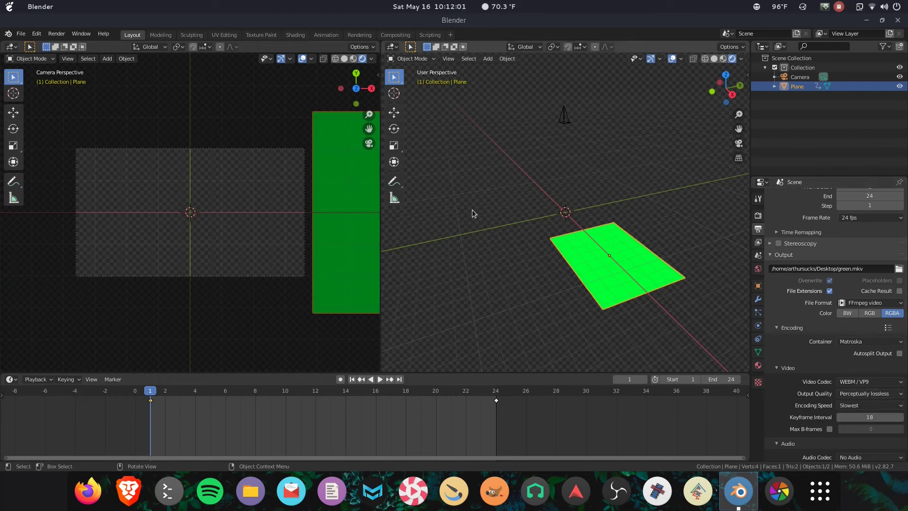
Step: Open the Render menu to launch the animation render
{"action": "left_click", "coordinate": [56, 34]}
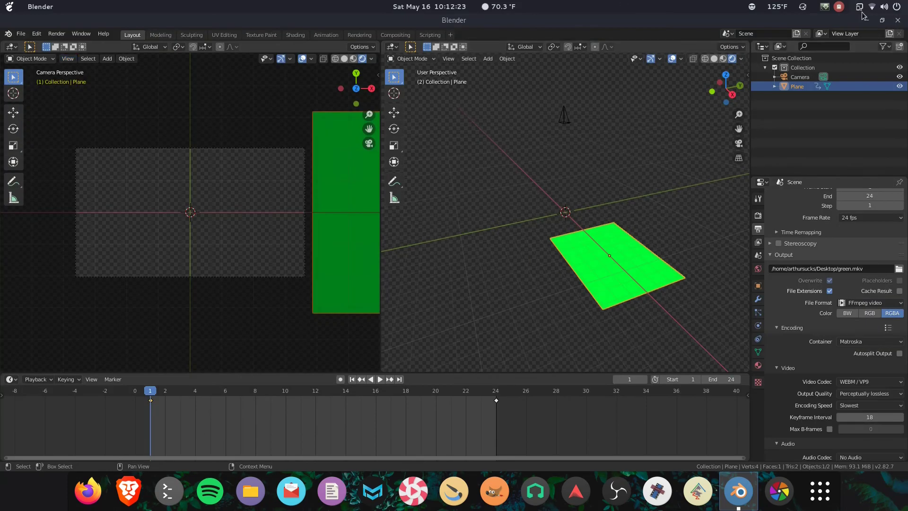
Step: Minimize Blender, browse to the Desktop folder in Files, and play the rendered green.mkv clip
{"action": "left_click", "coordinate": [867, 20]}
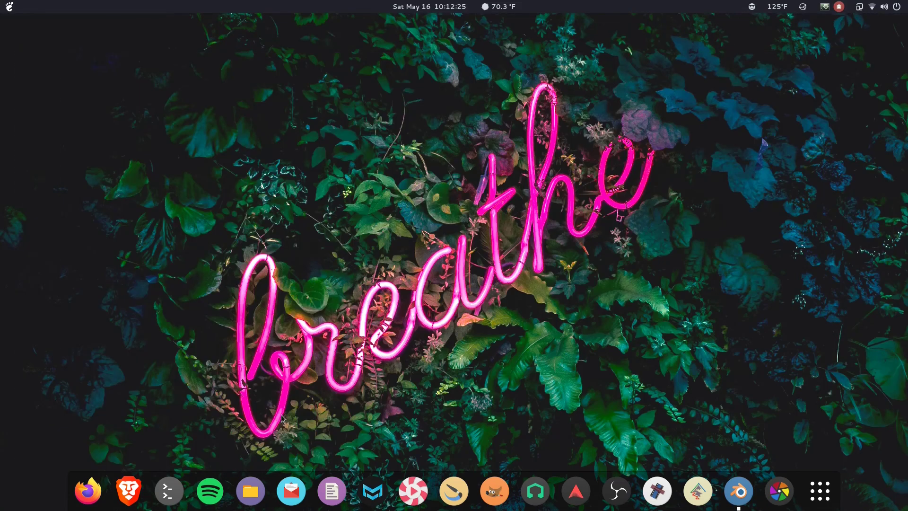
{"action": "left_click", "coordinate": [250, 490]}
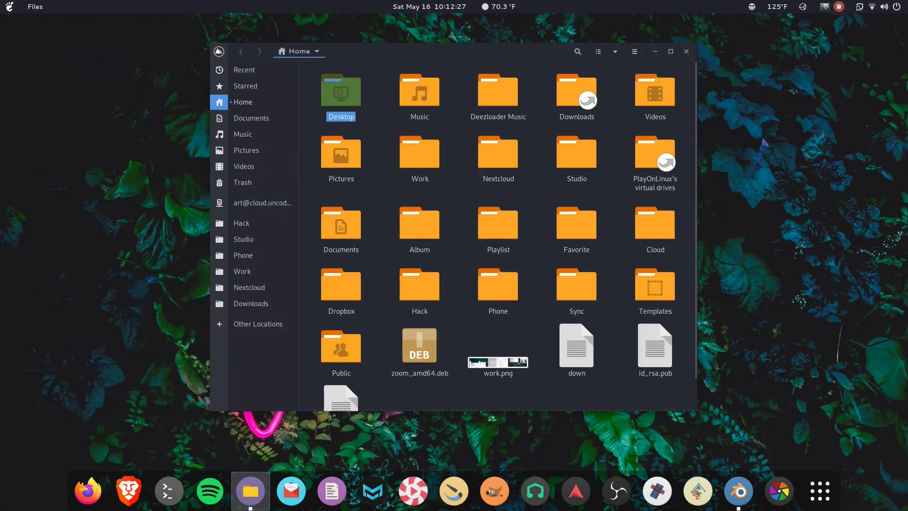
{"action": "double_click", "coordinate": [341, 89]}
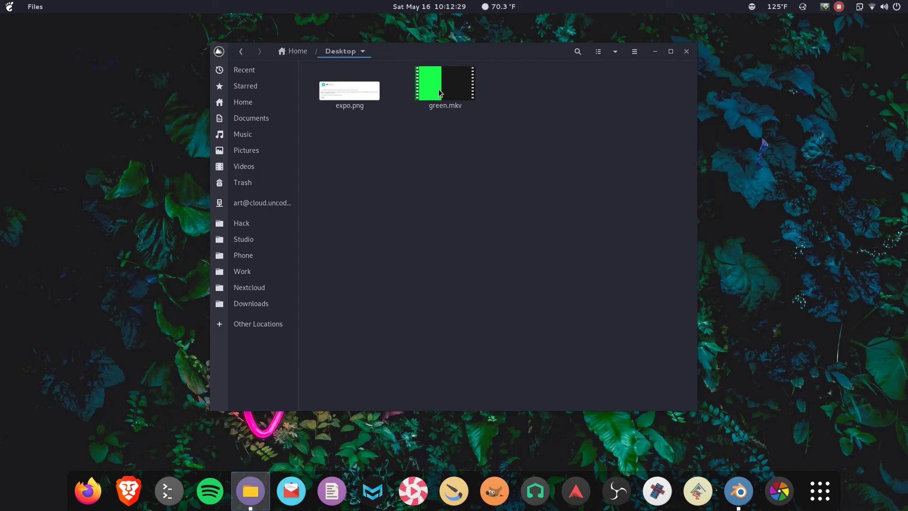
{"action": "double_click", "coordinate": [439, 89]}
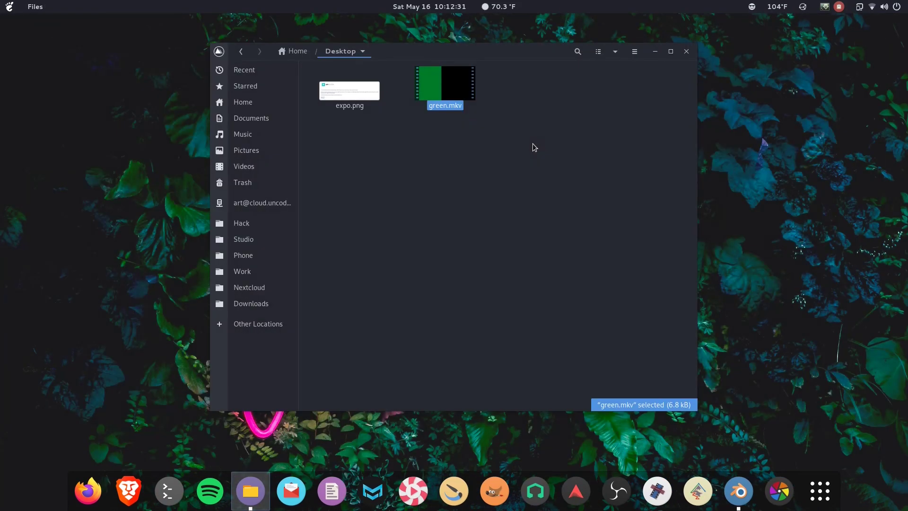
{"action": "left_click", "coordinate": [569, 134]}
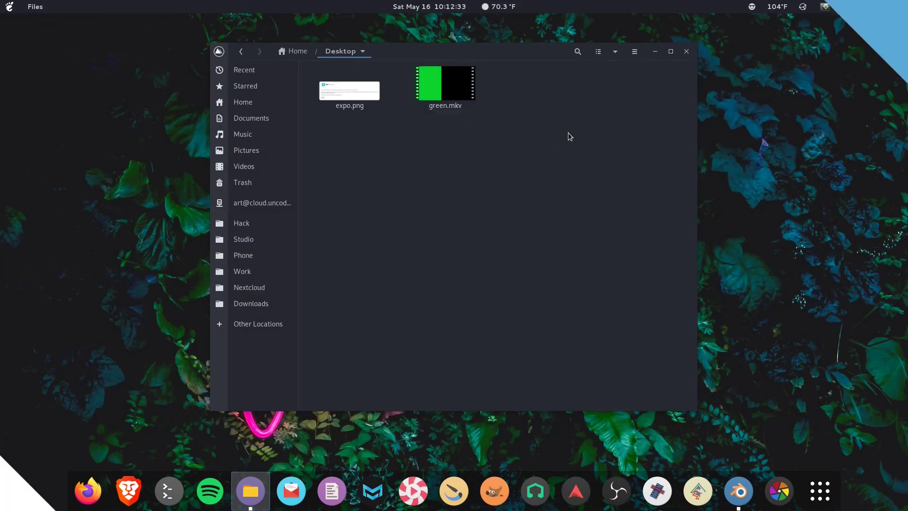